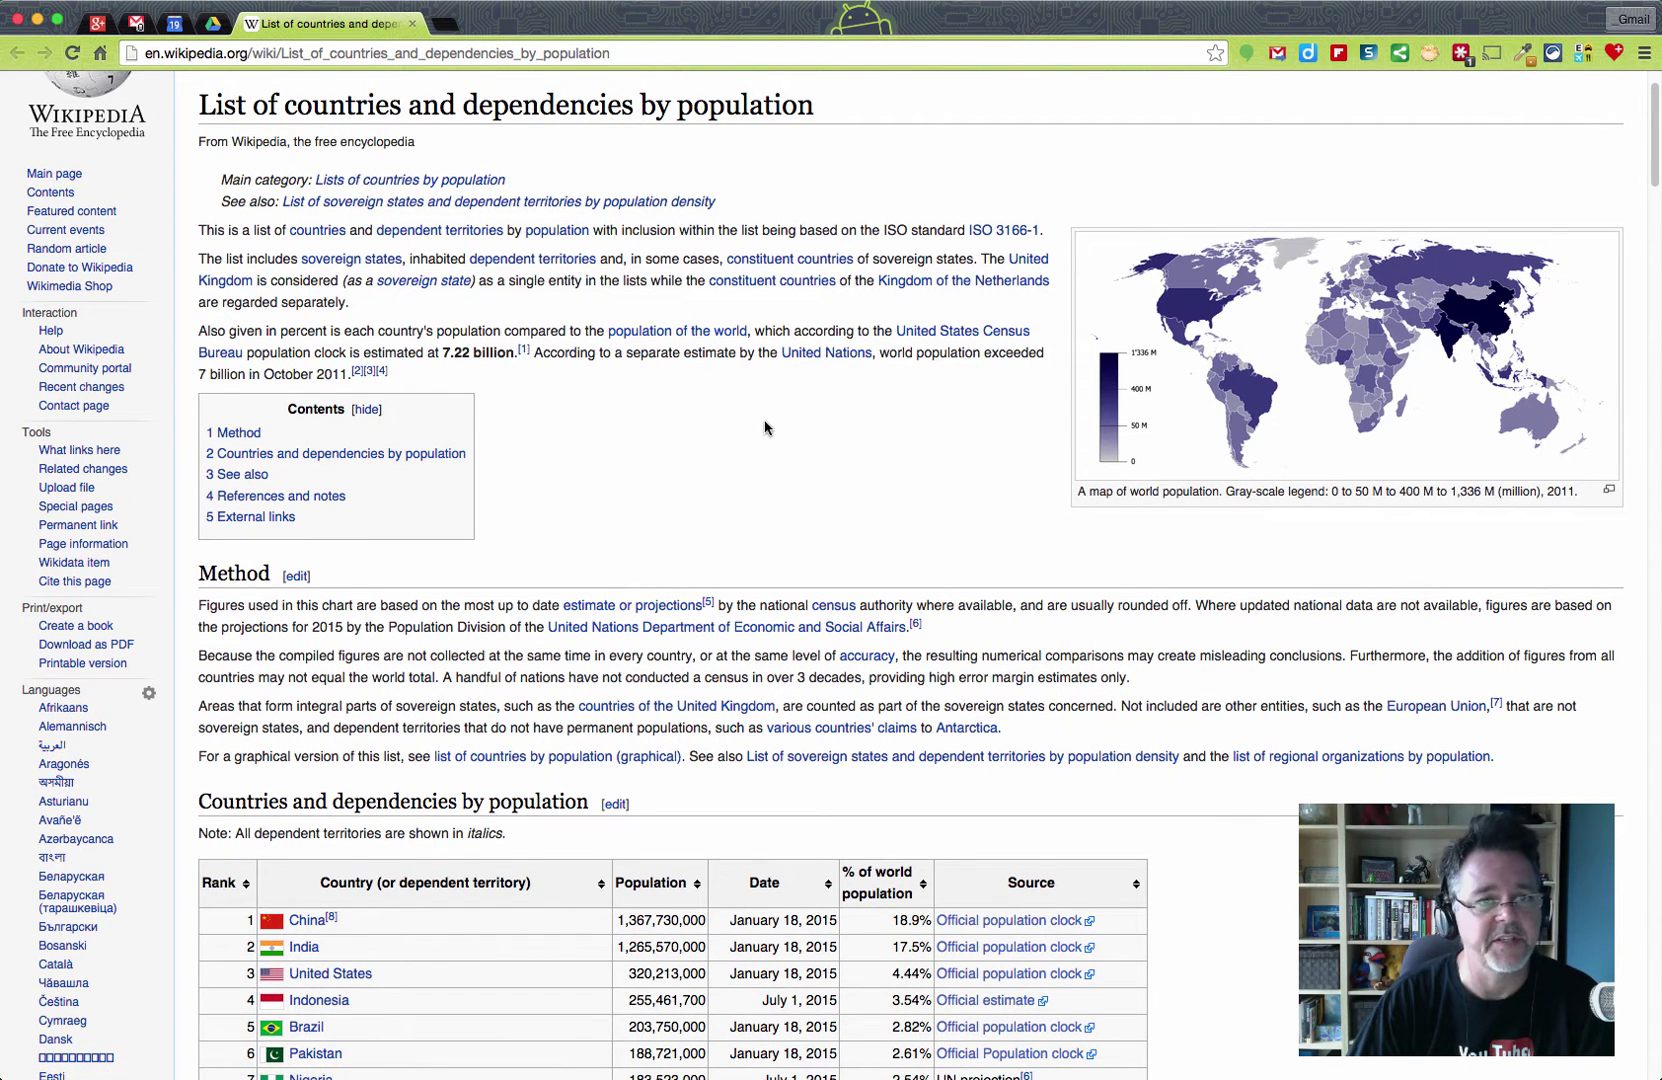
Look over the top of the Wikipedia population table and copy the page's web address.
scroll(764, 424, down, 10)
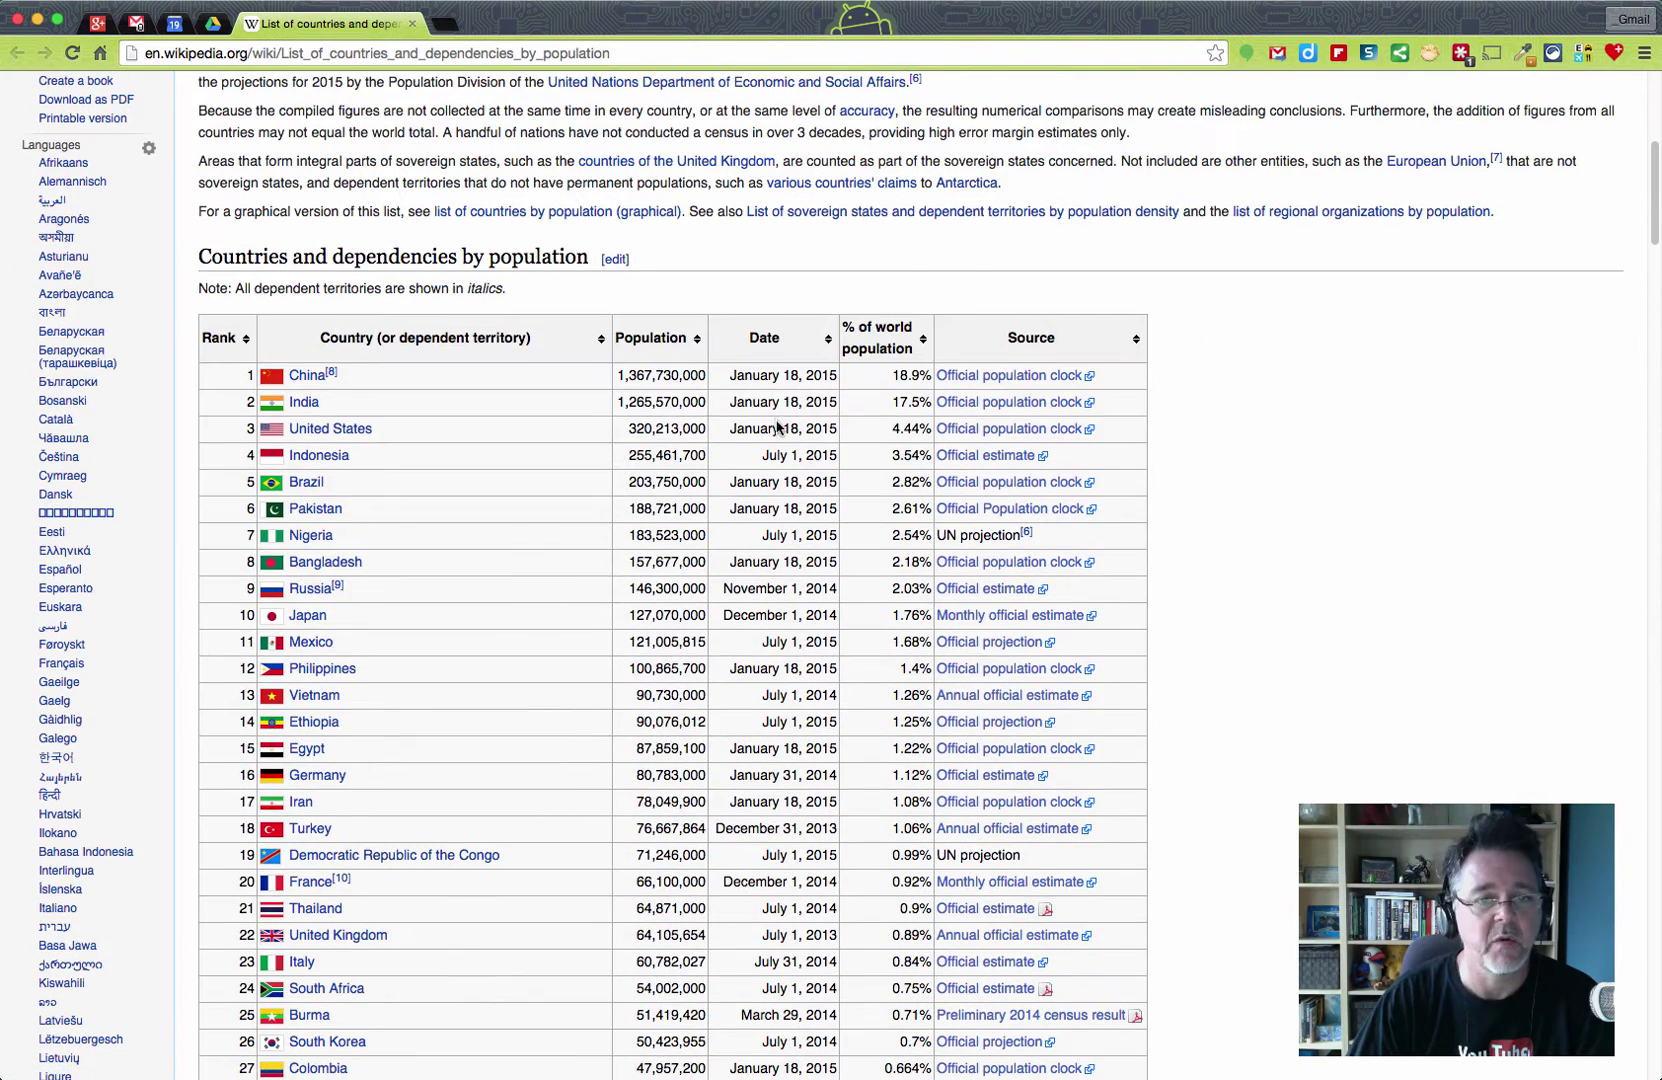
scroll(777, 427, down, 1)
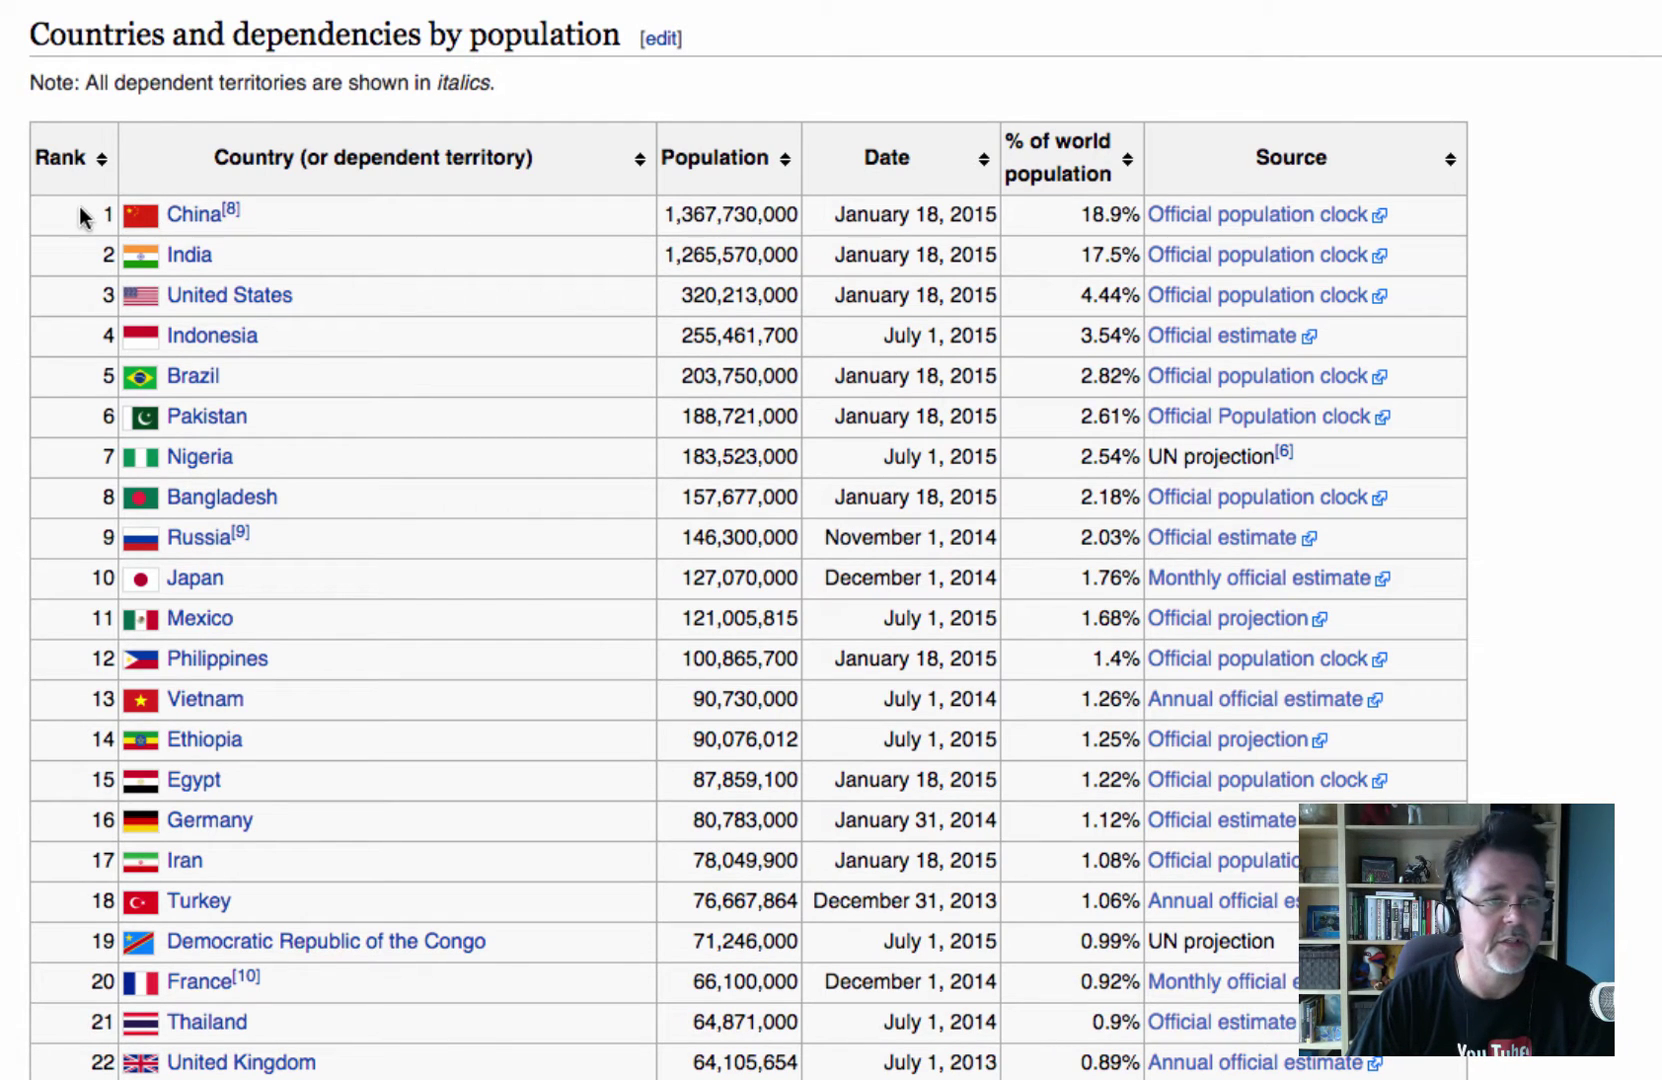
drag(80, 215, 808, 955)
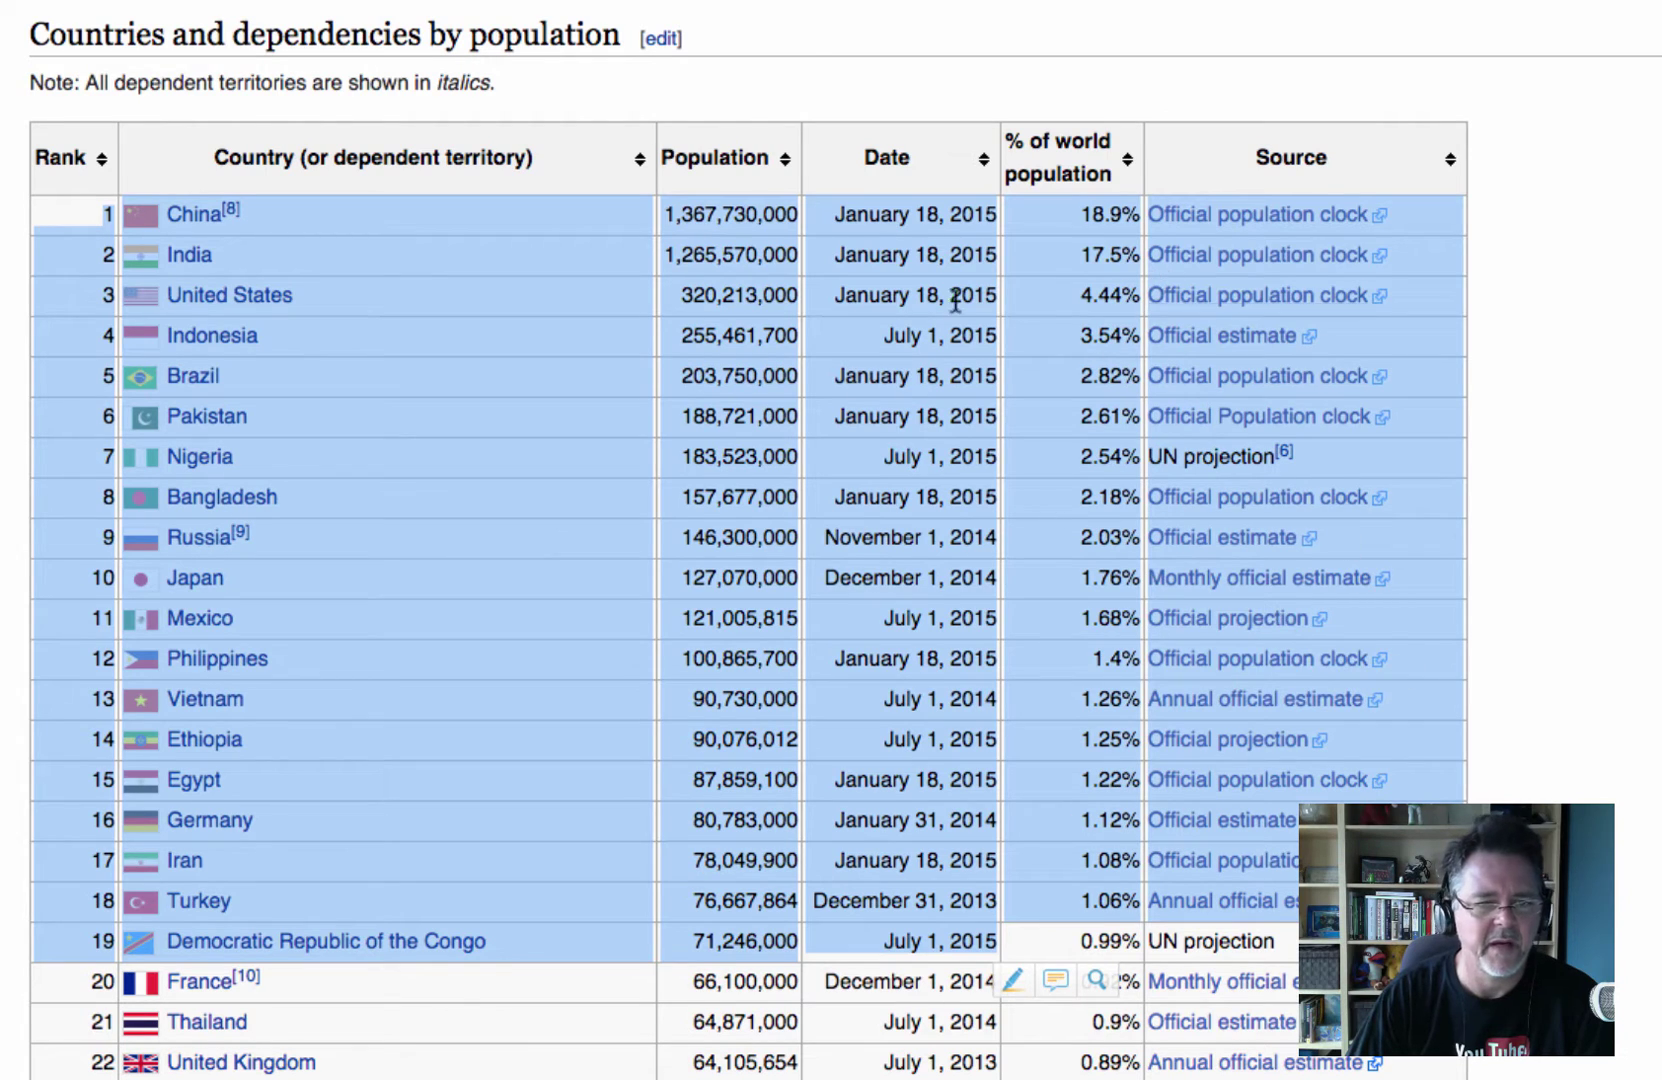
click(1527, 653)
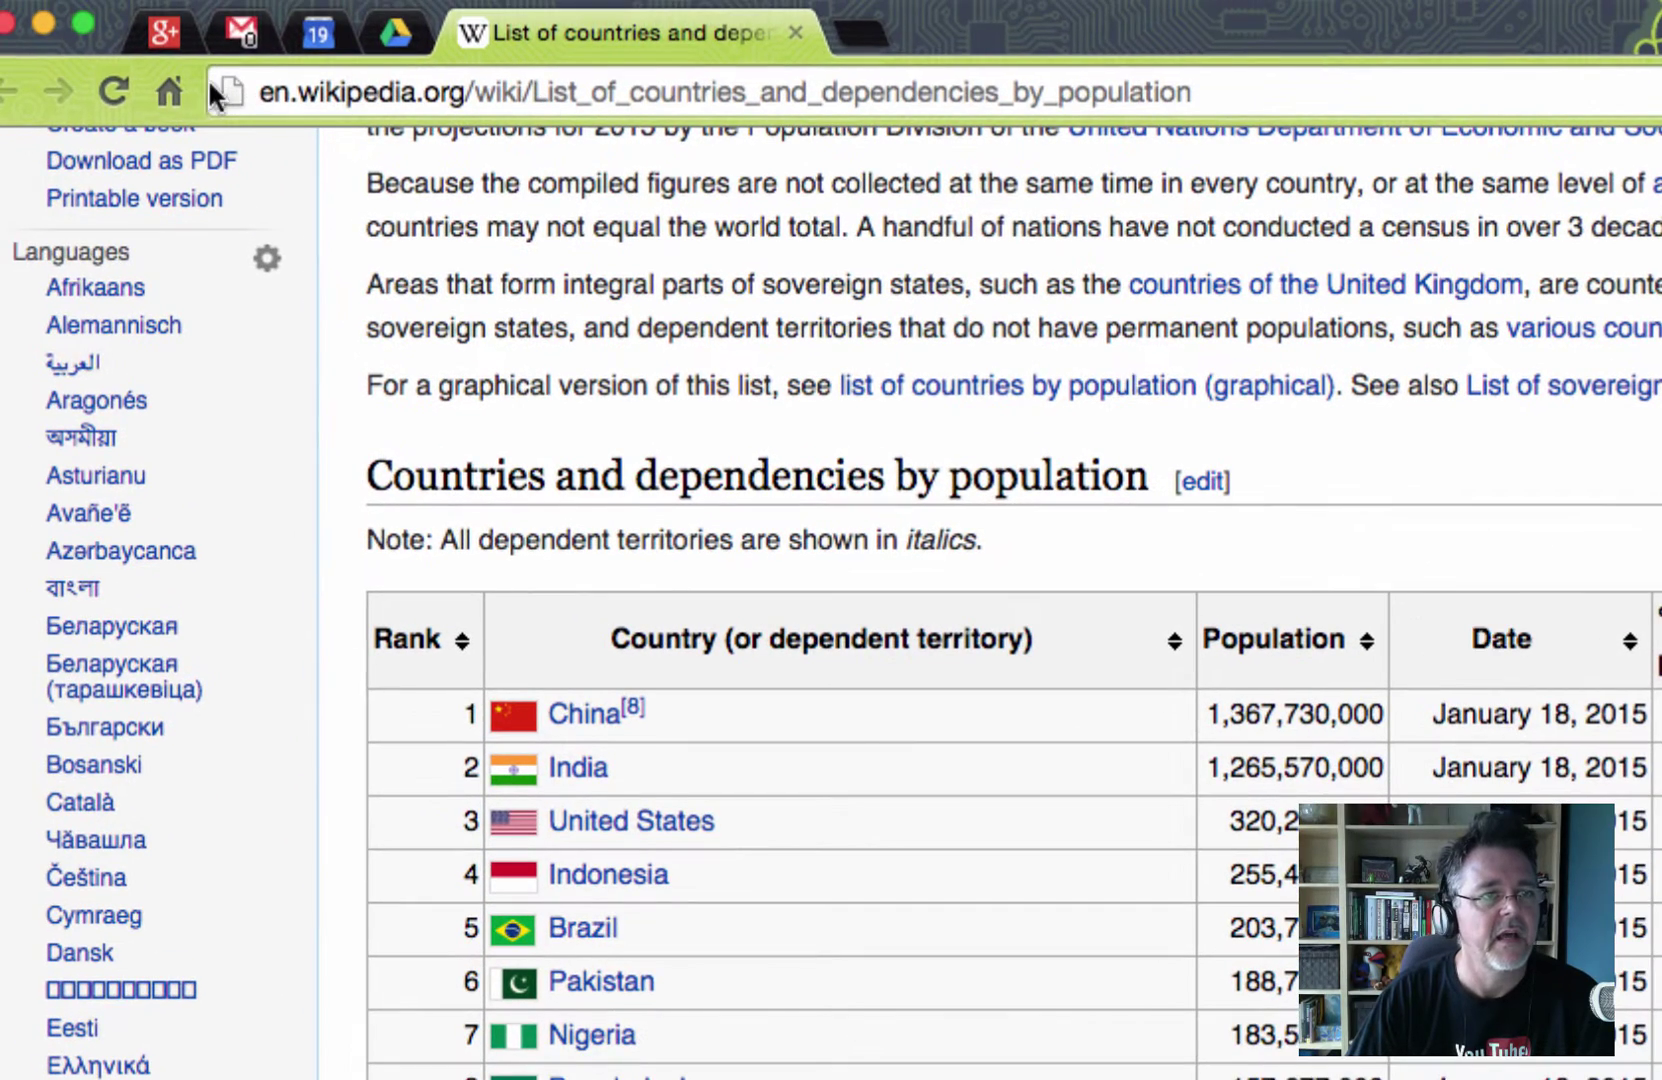
click(837, 92)
right_click(837, 92)
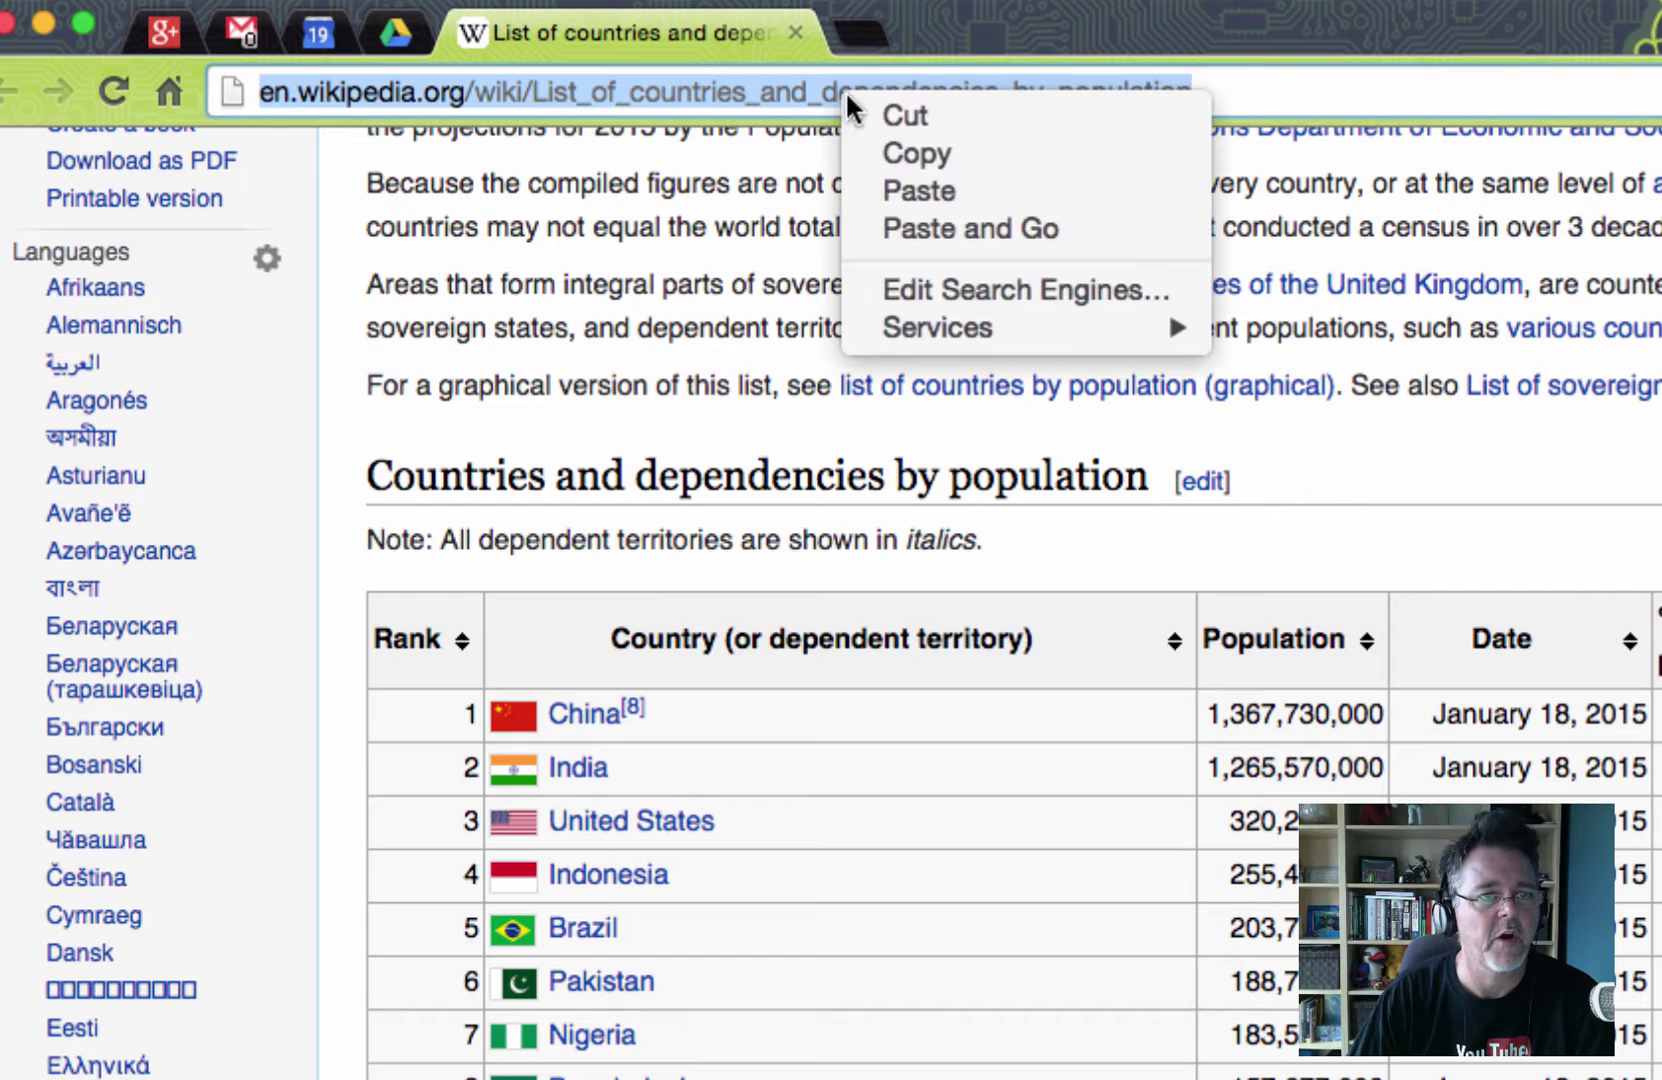
click(906, 162)
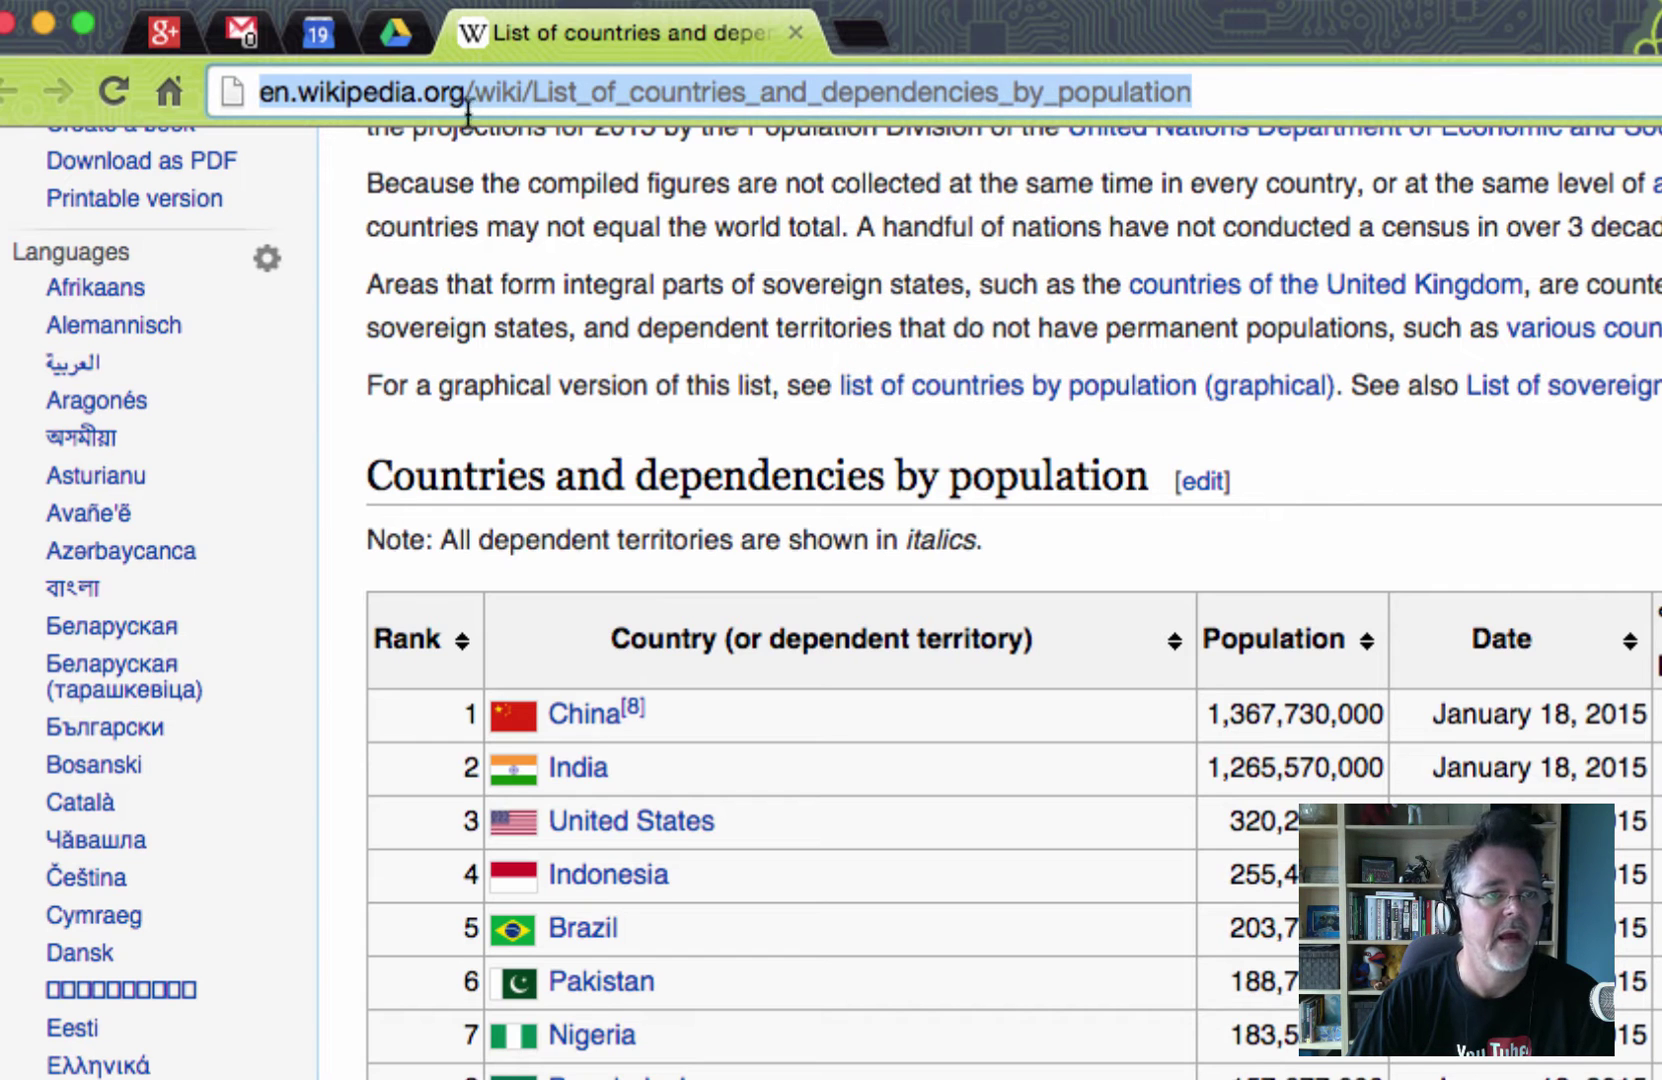
Create a new blank Google Sheets spreadsheet from Google Drive.
click(396, 32)
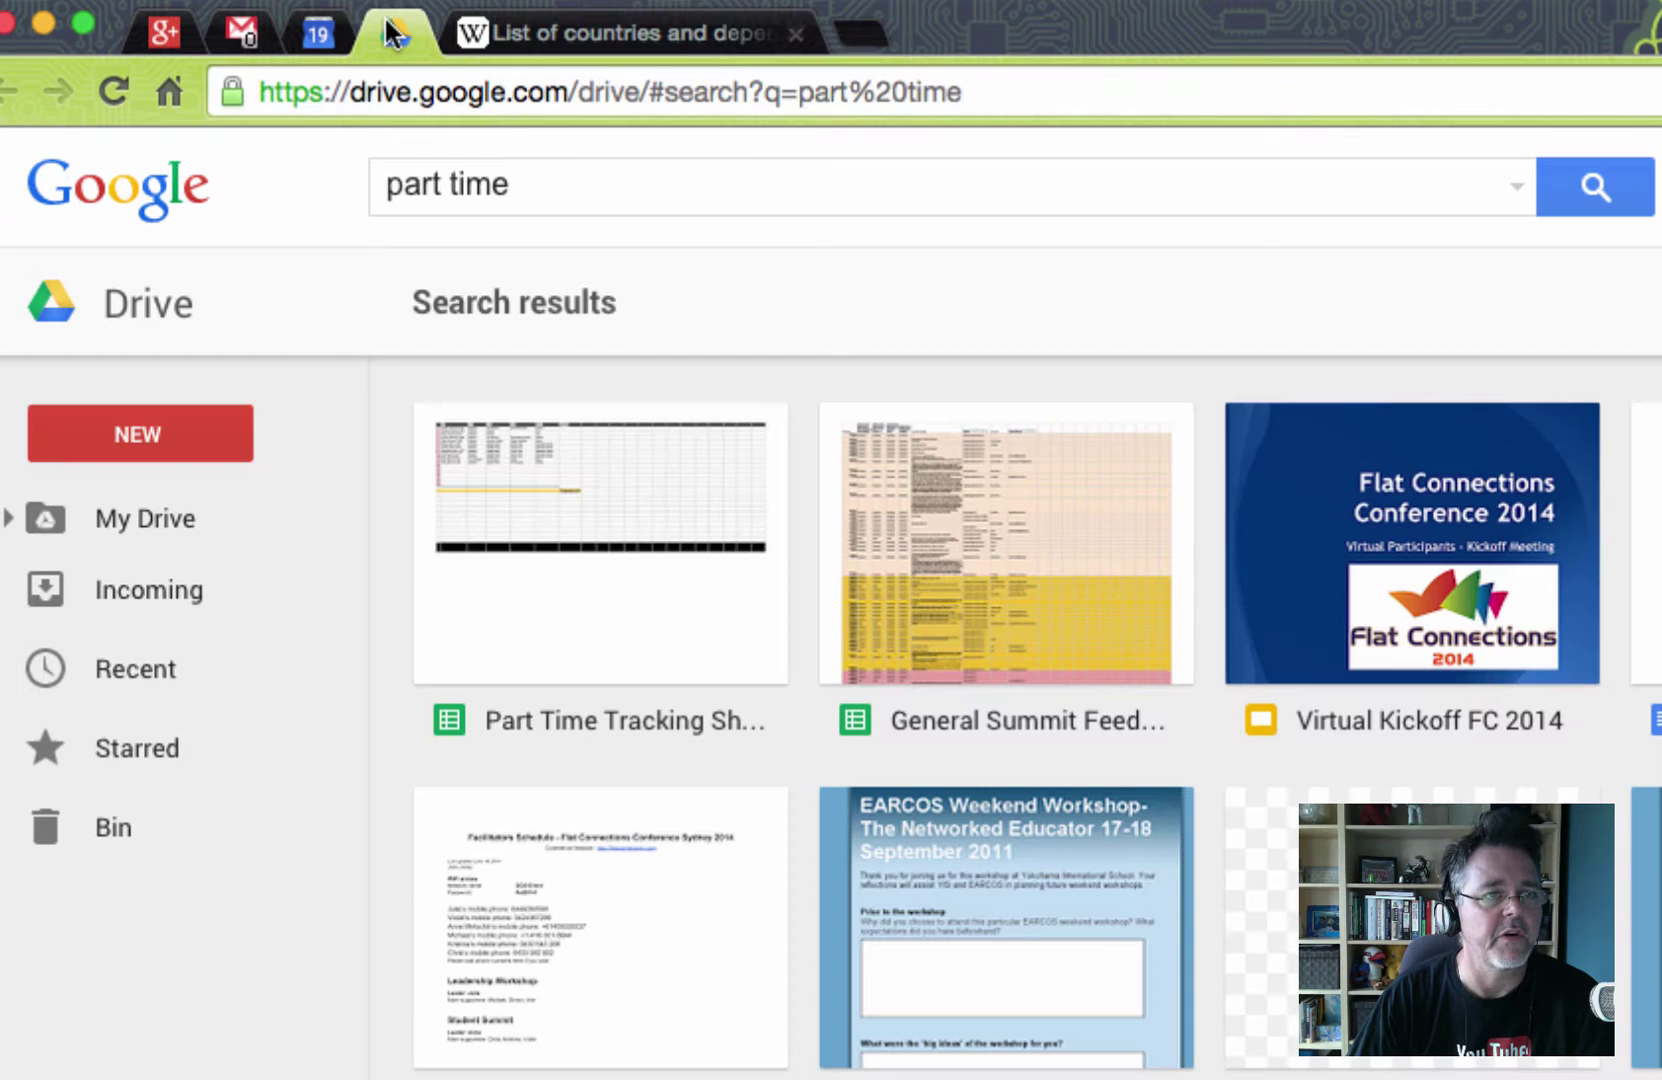
click(158, 454)
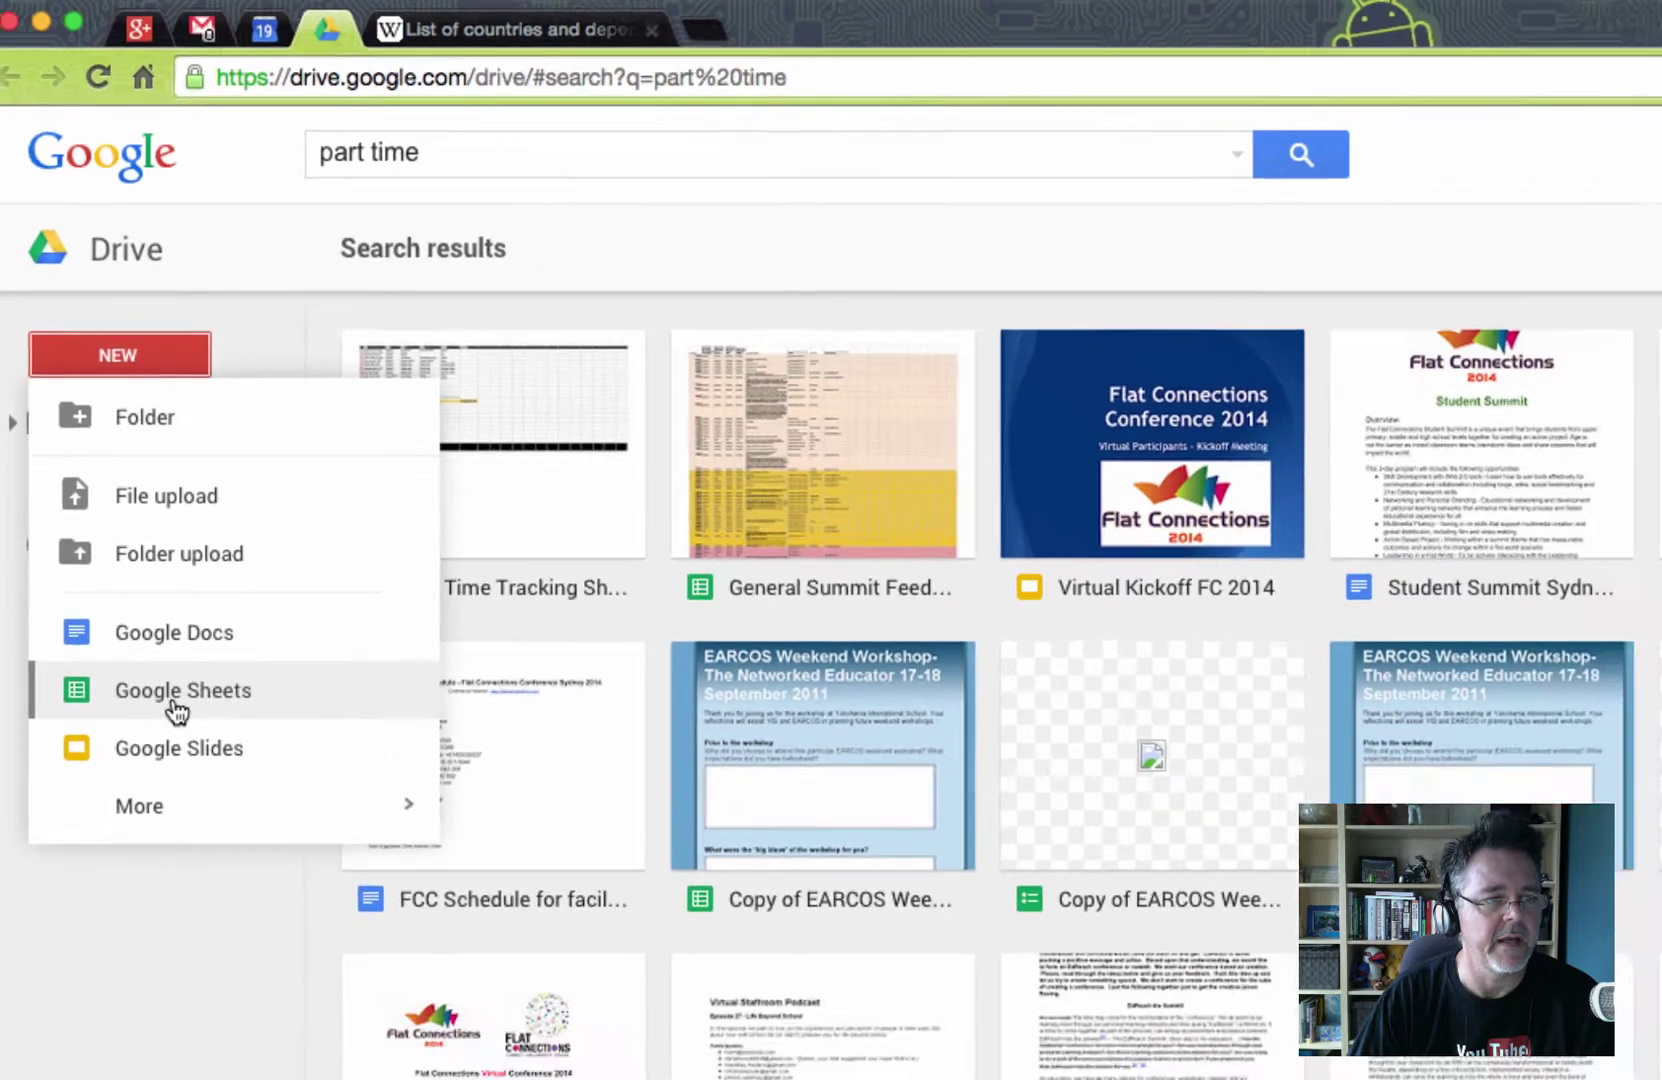
click(200, 848)
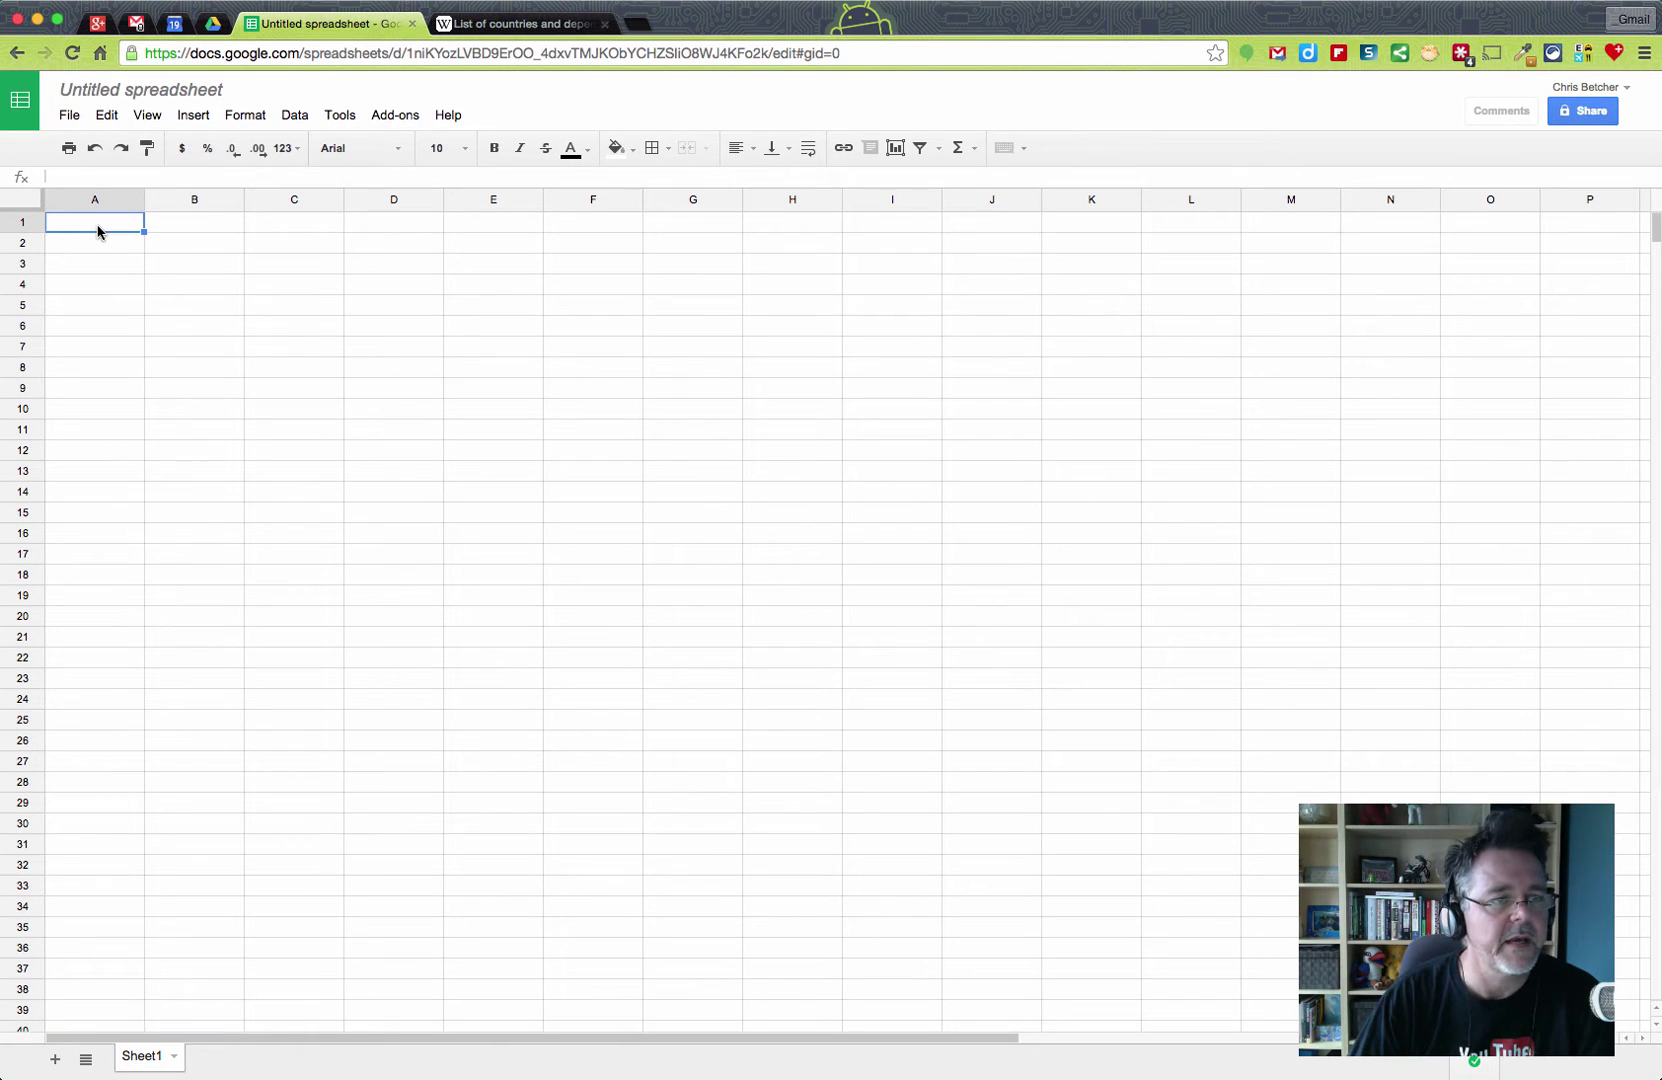
In A1, begin =IMPORTHTML( with the quoted Wikipedia page address followed by a comma.
text(=)
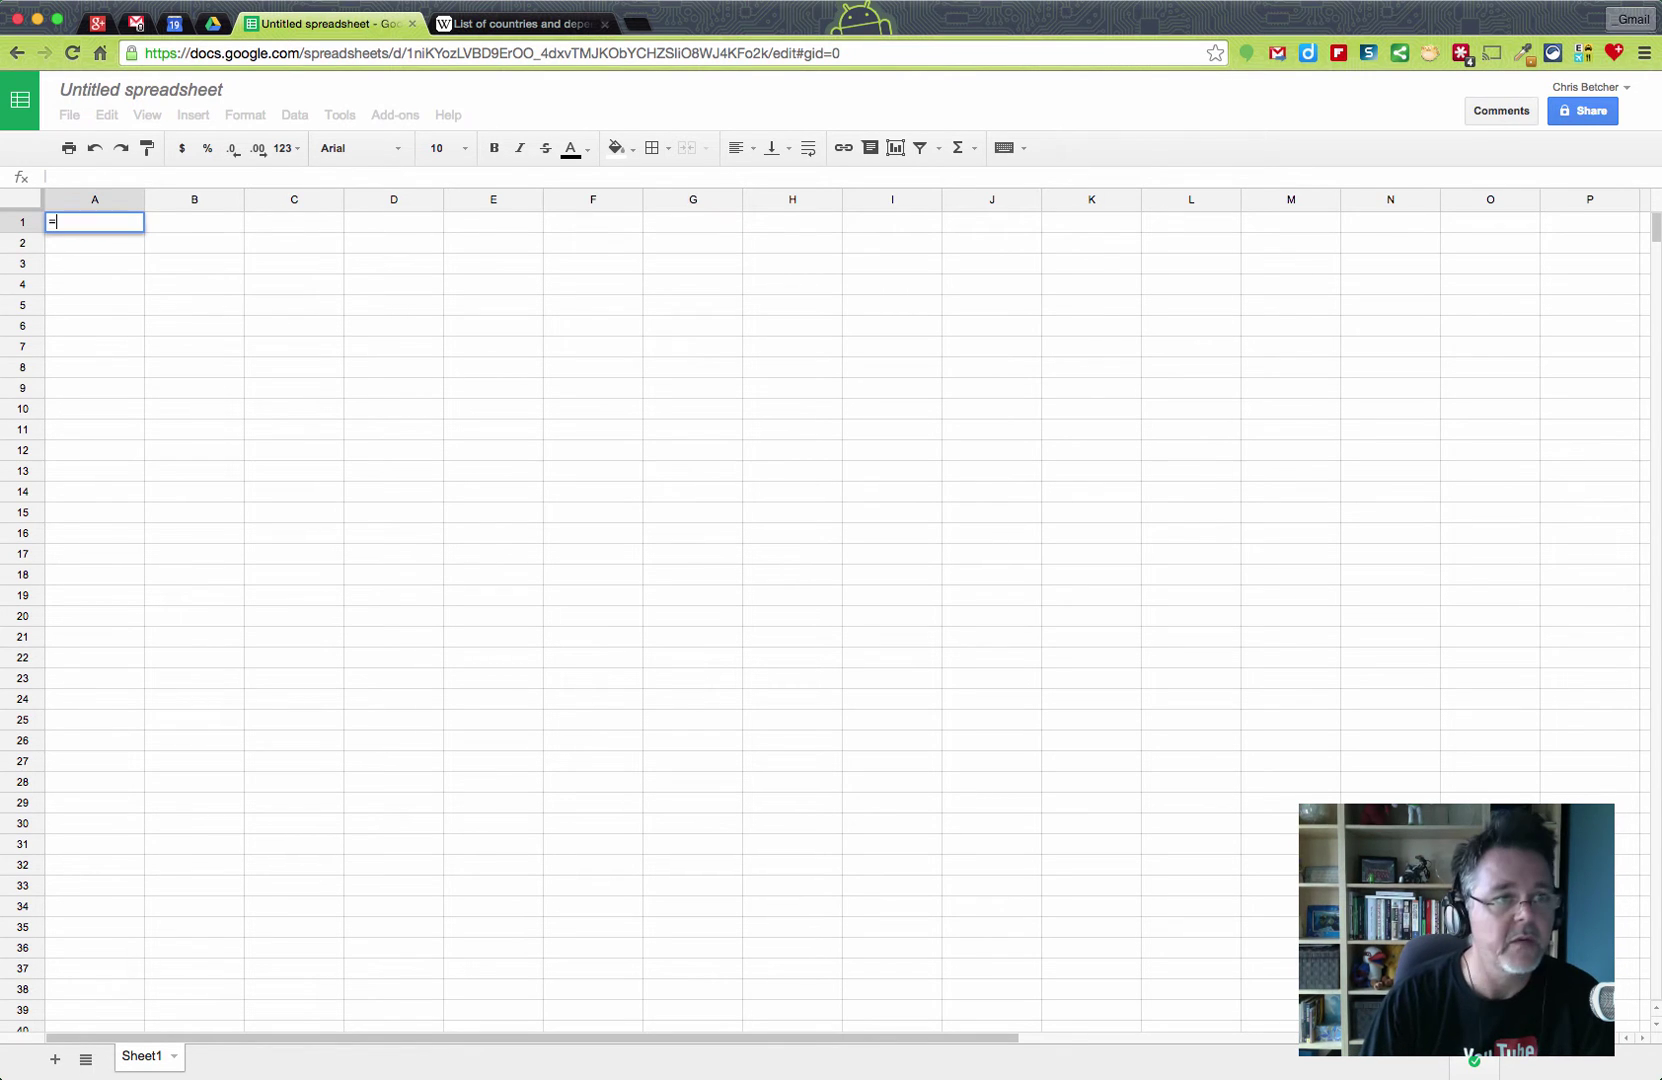
text(import)
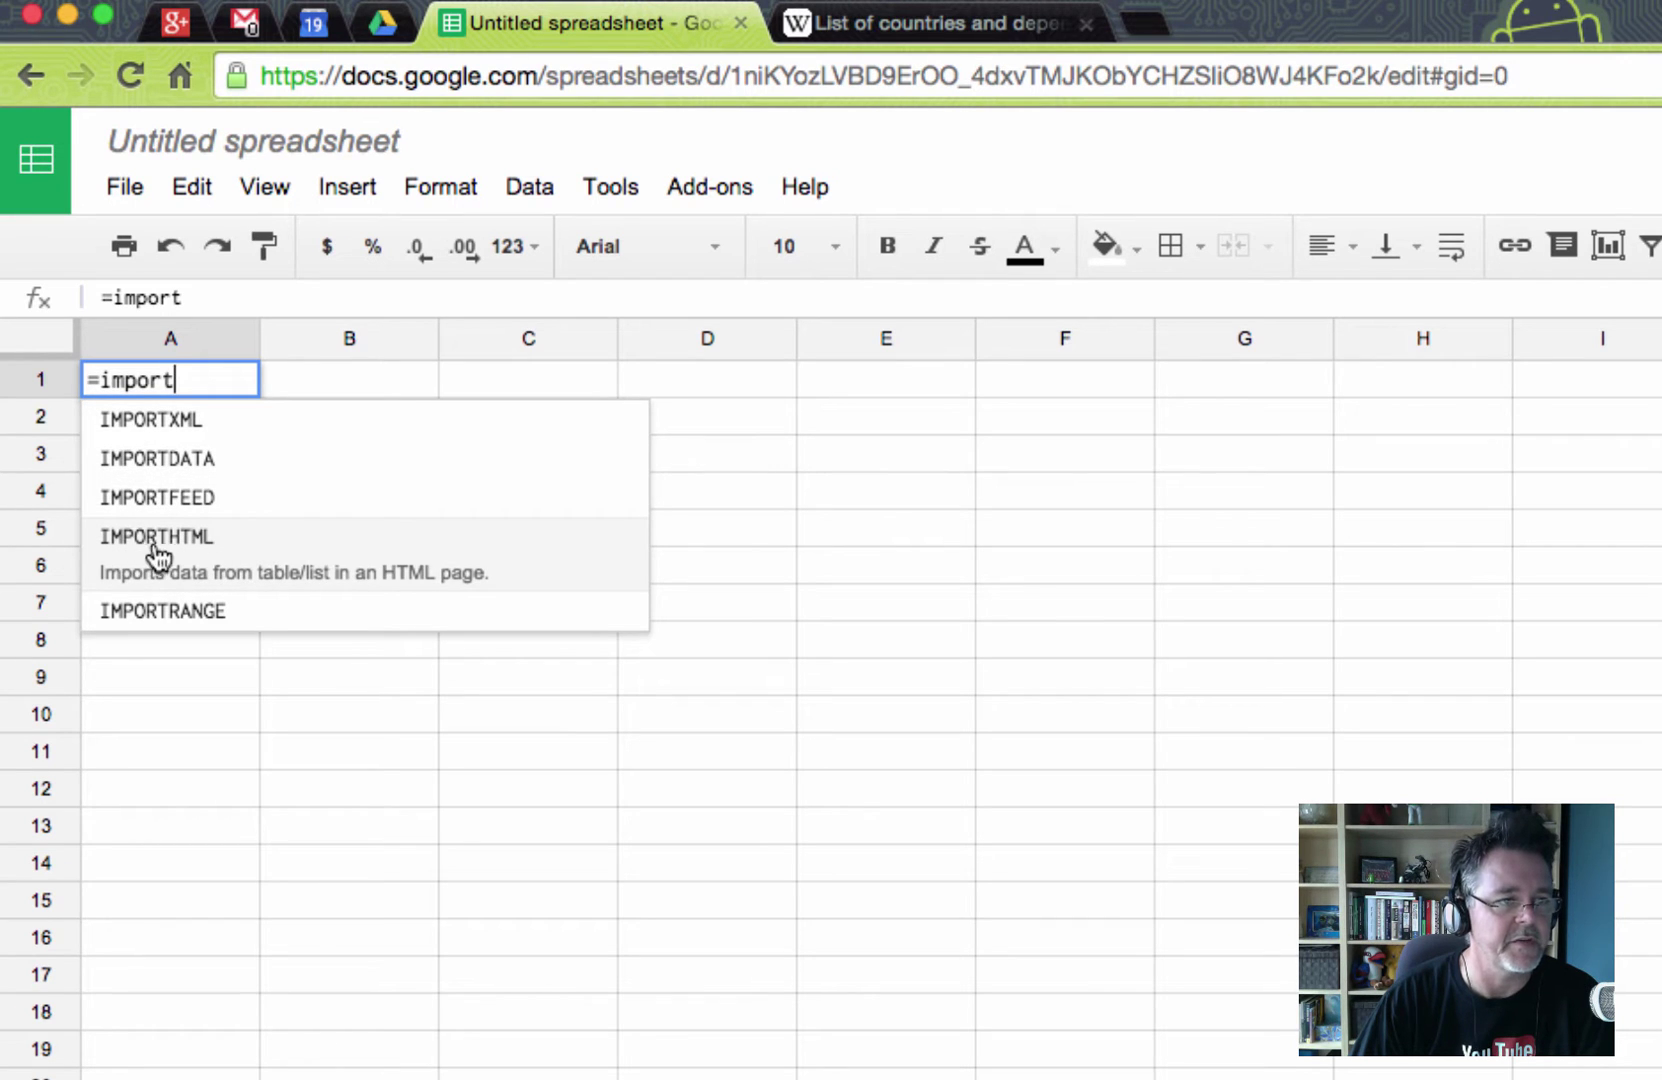
click(198, 540)
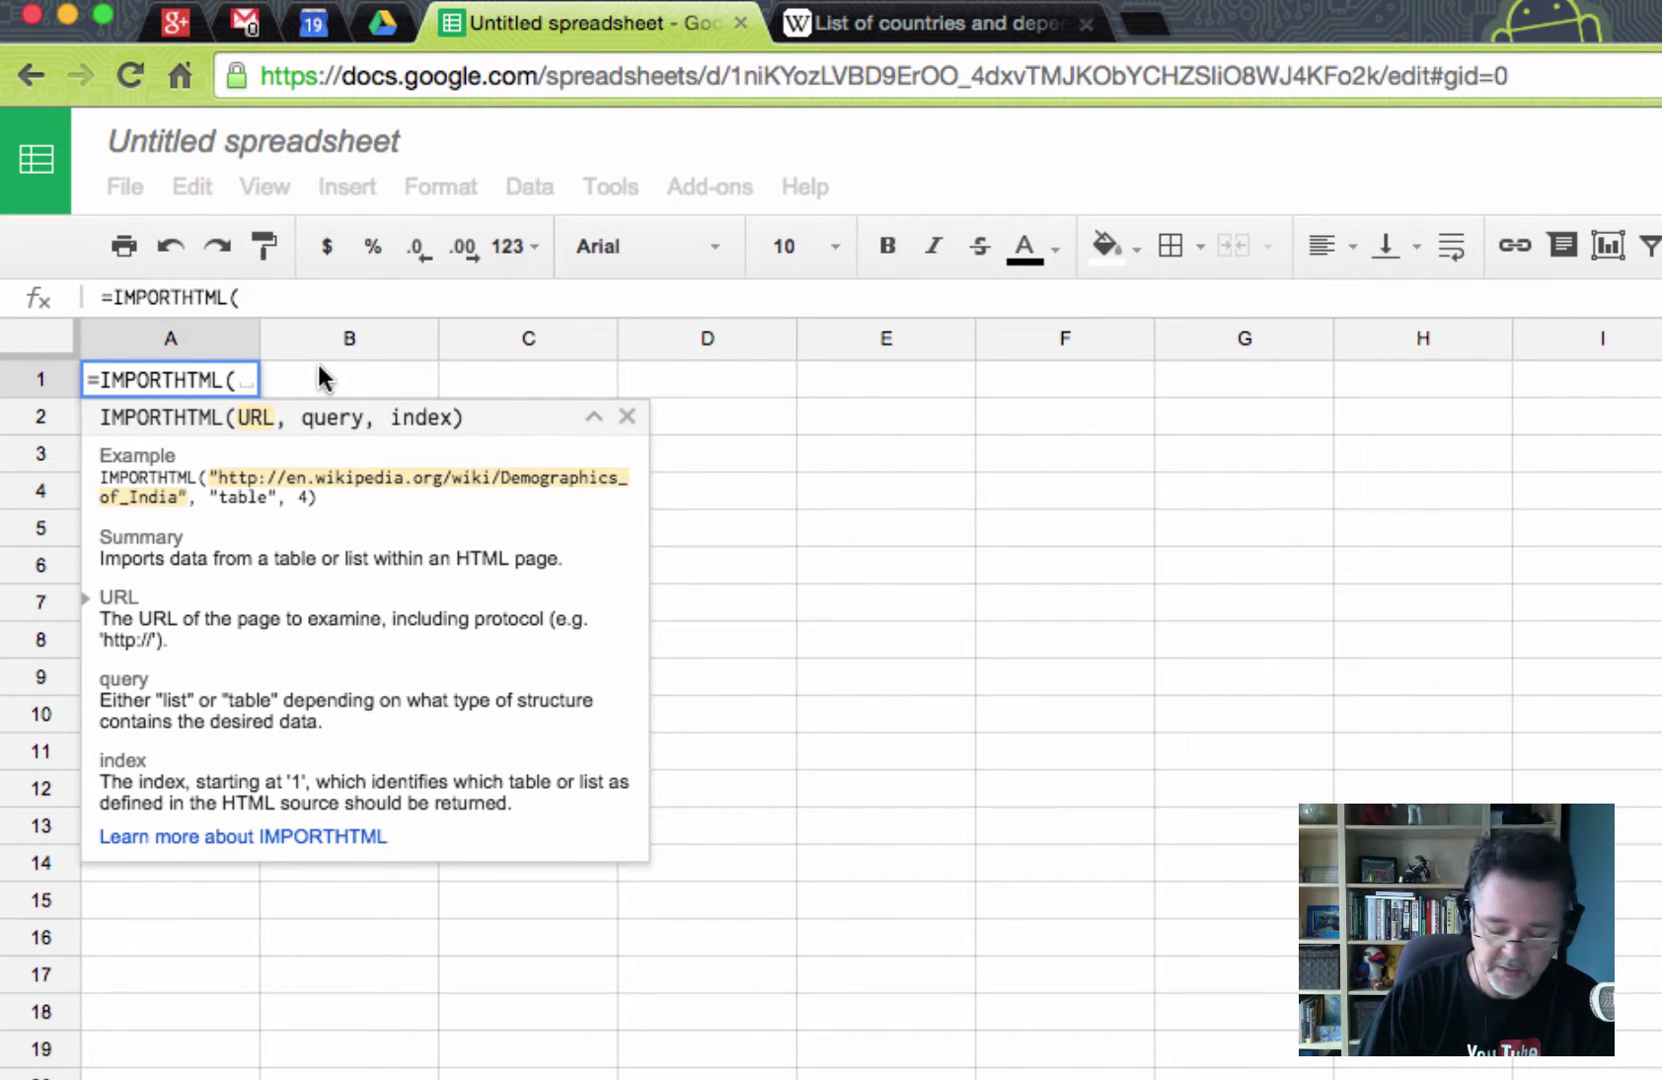
text(")
text(http://en.wikipedia.org/wiki/List_of_countries_and_dependencies_by_population)
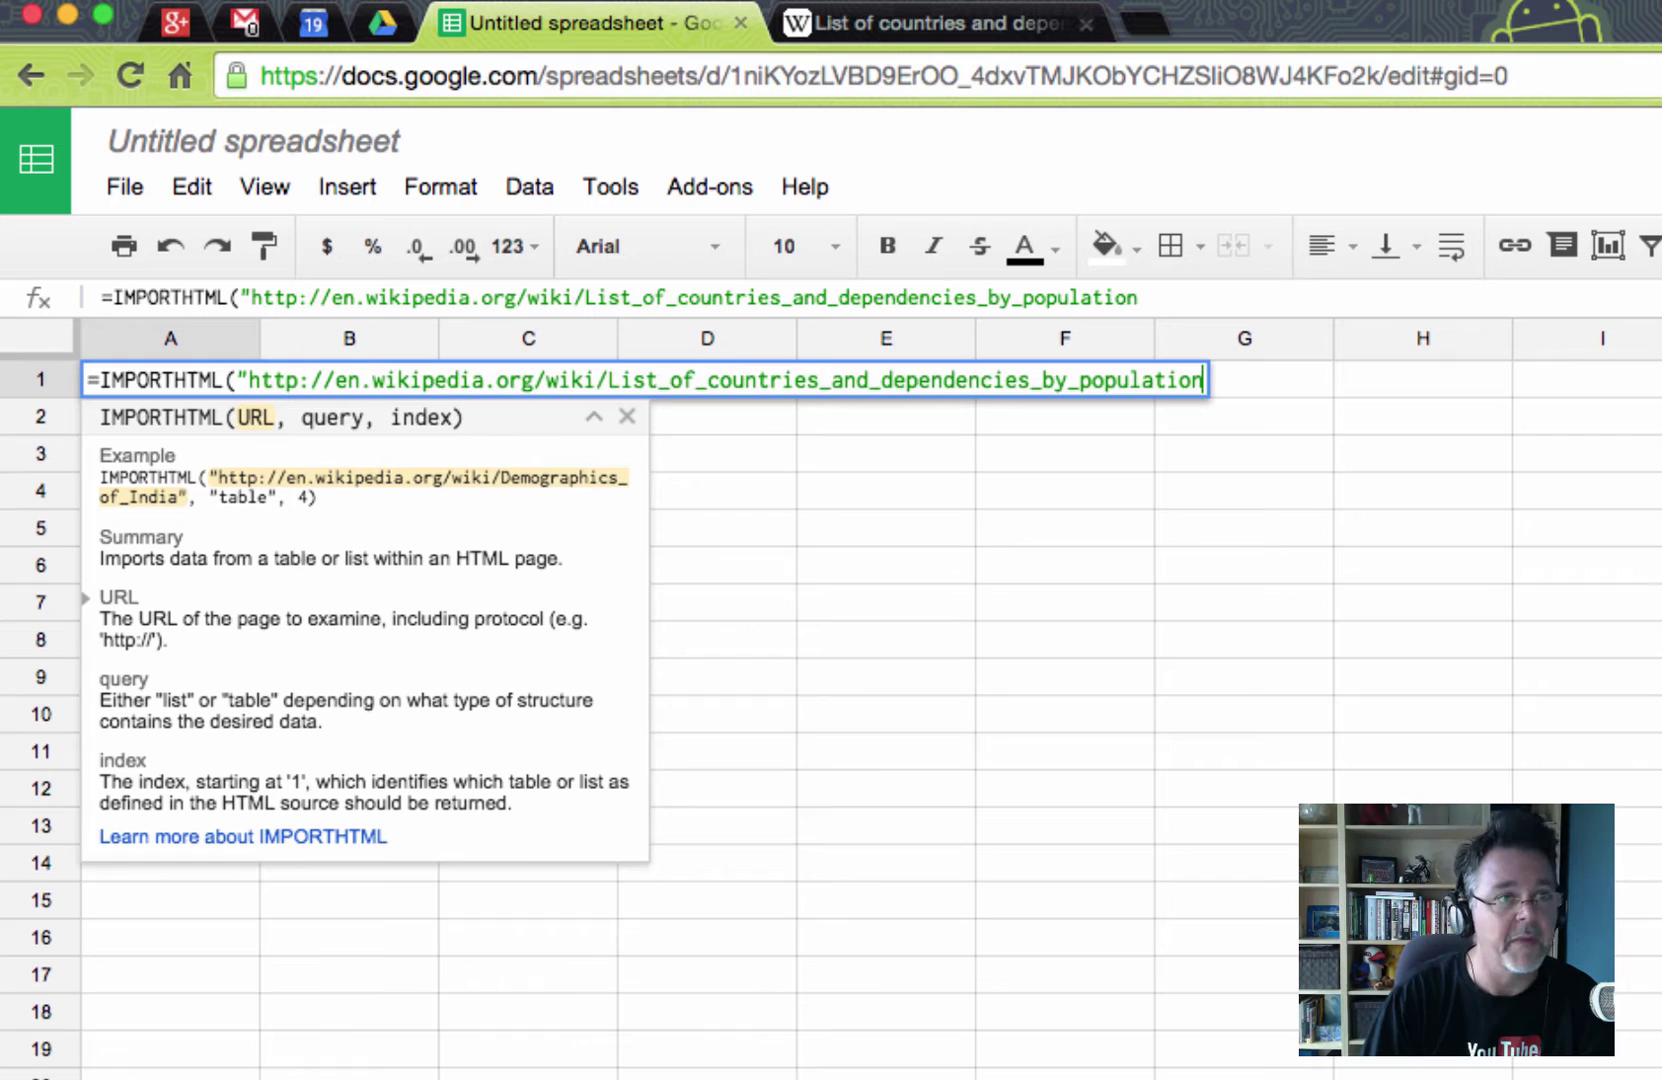
text(")
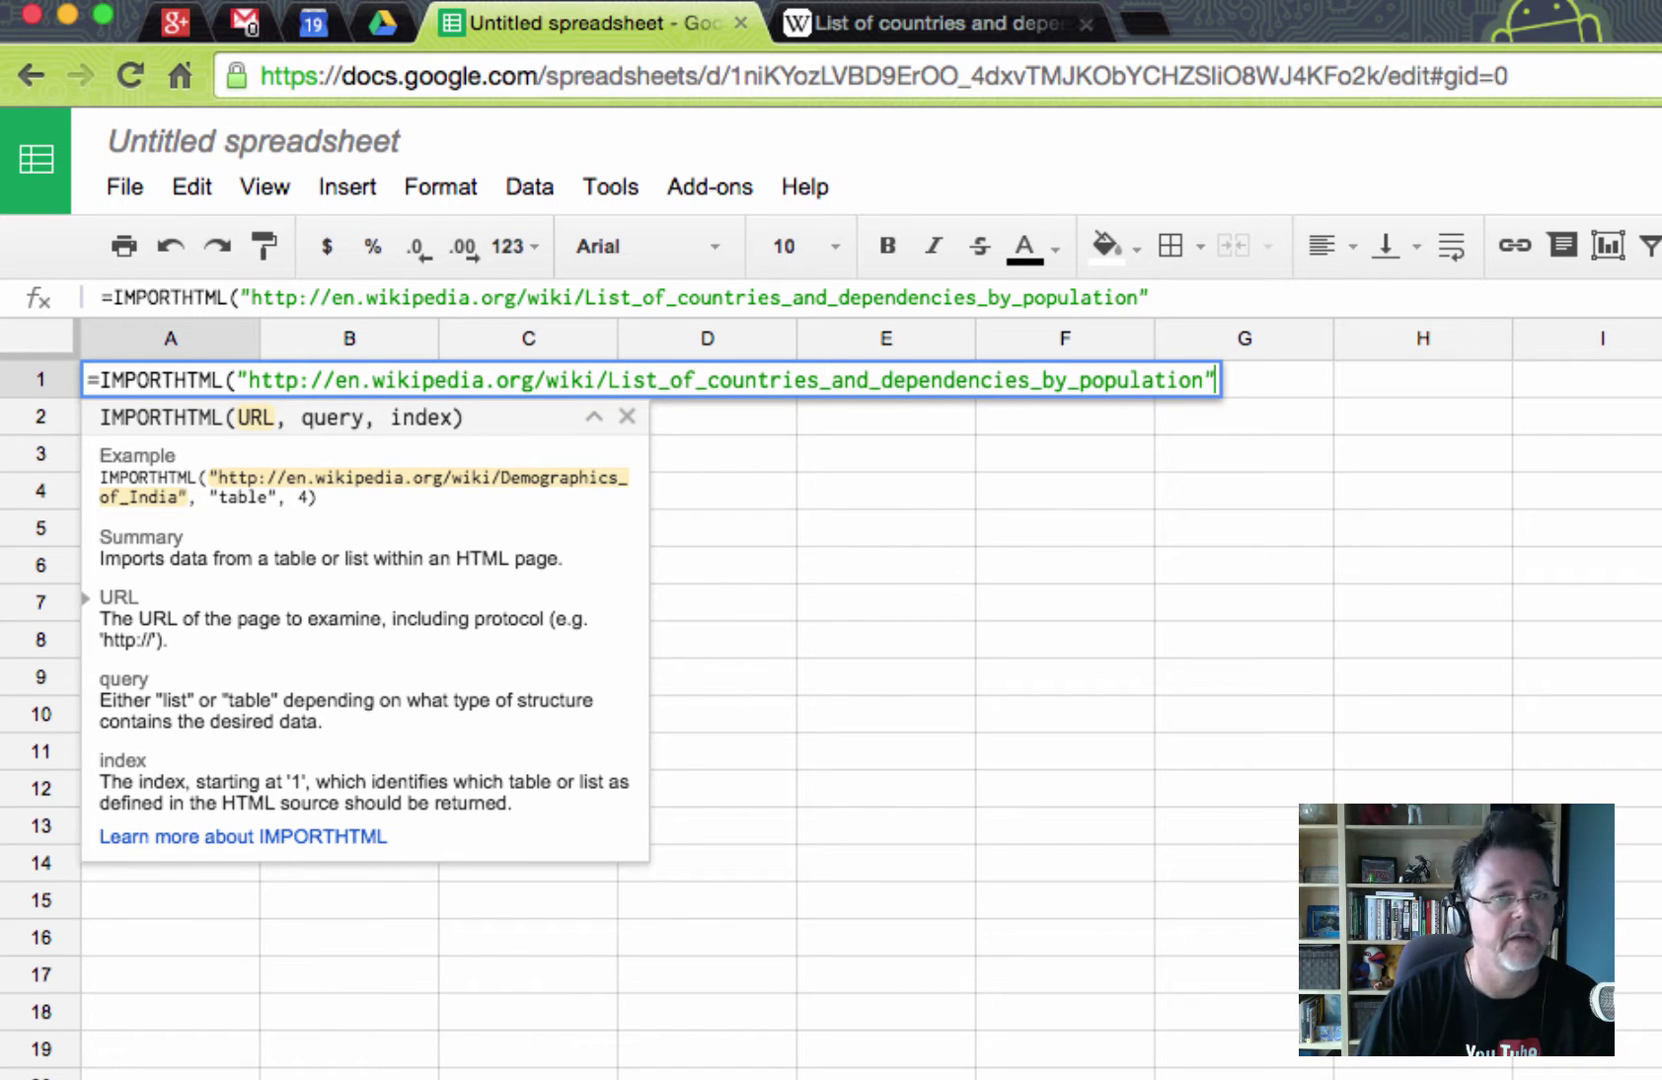
text(,)
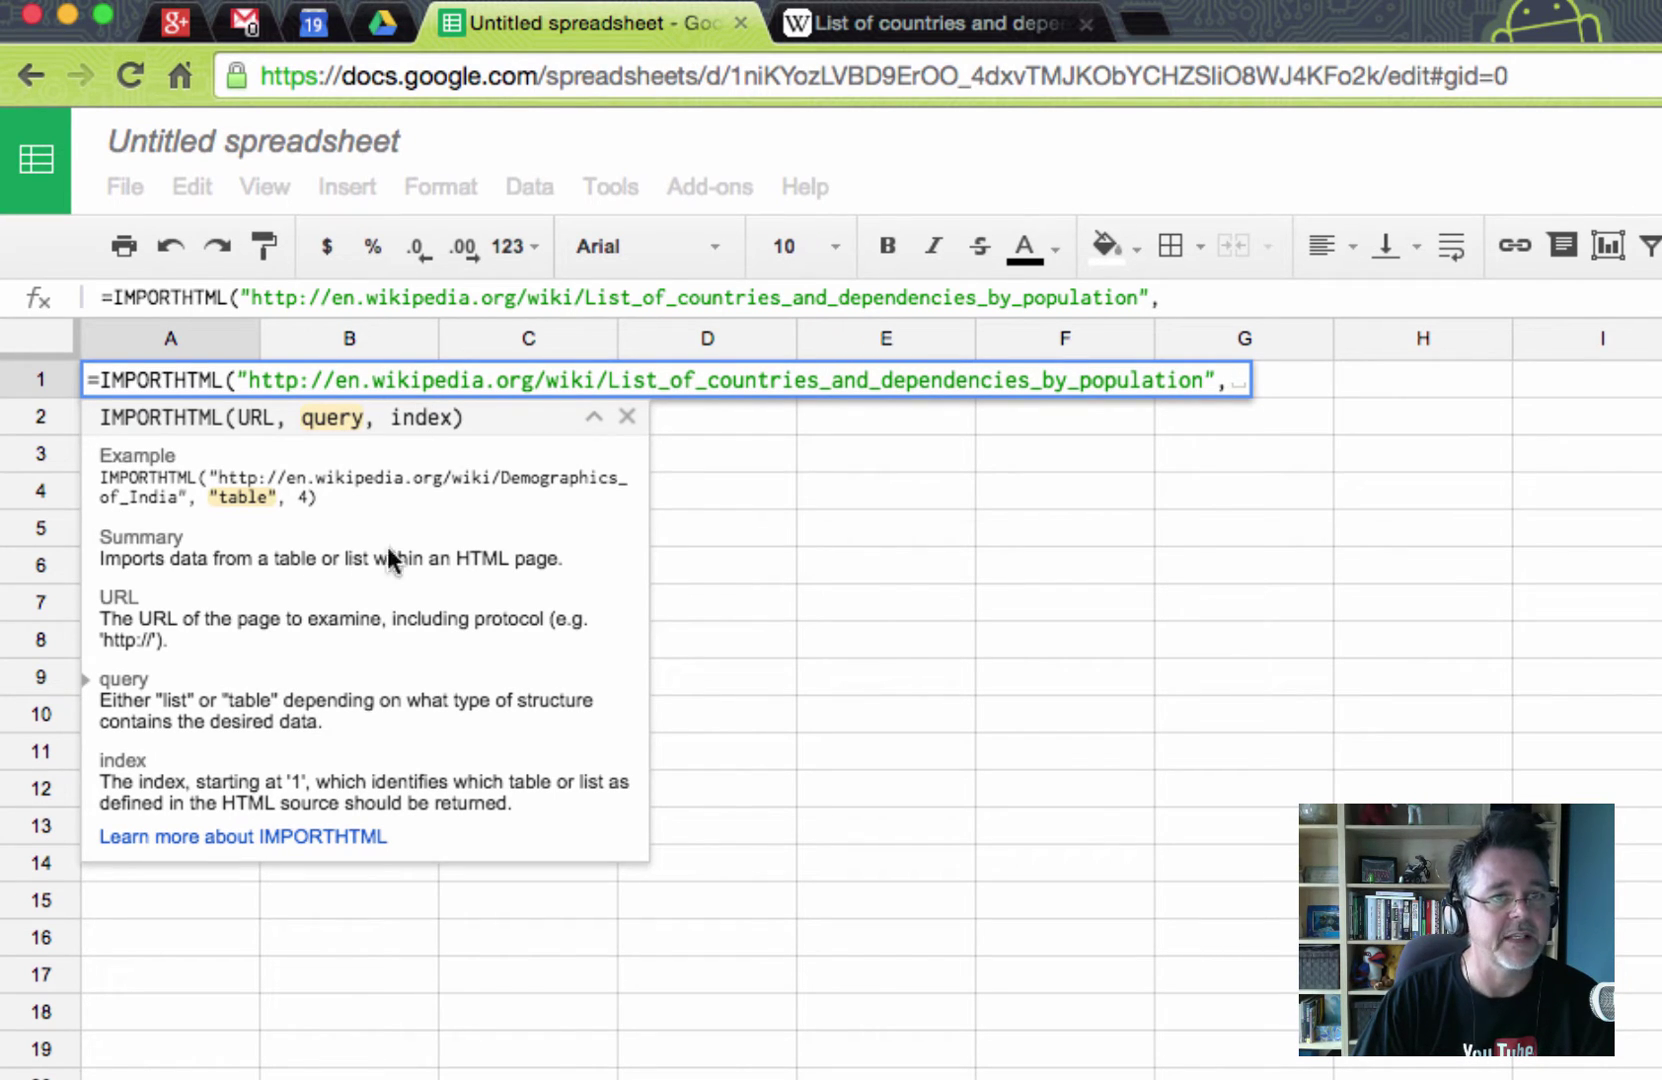
Finish the A1 formula with the "table" query, index 1 and a closing parenthesis.
click(905, 30)
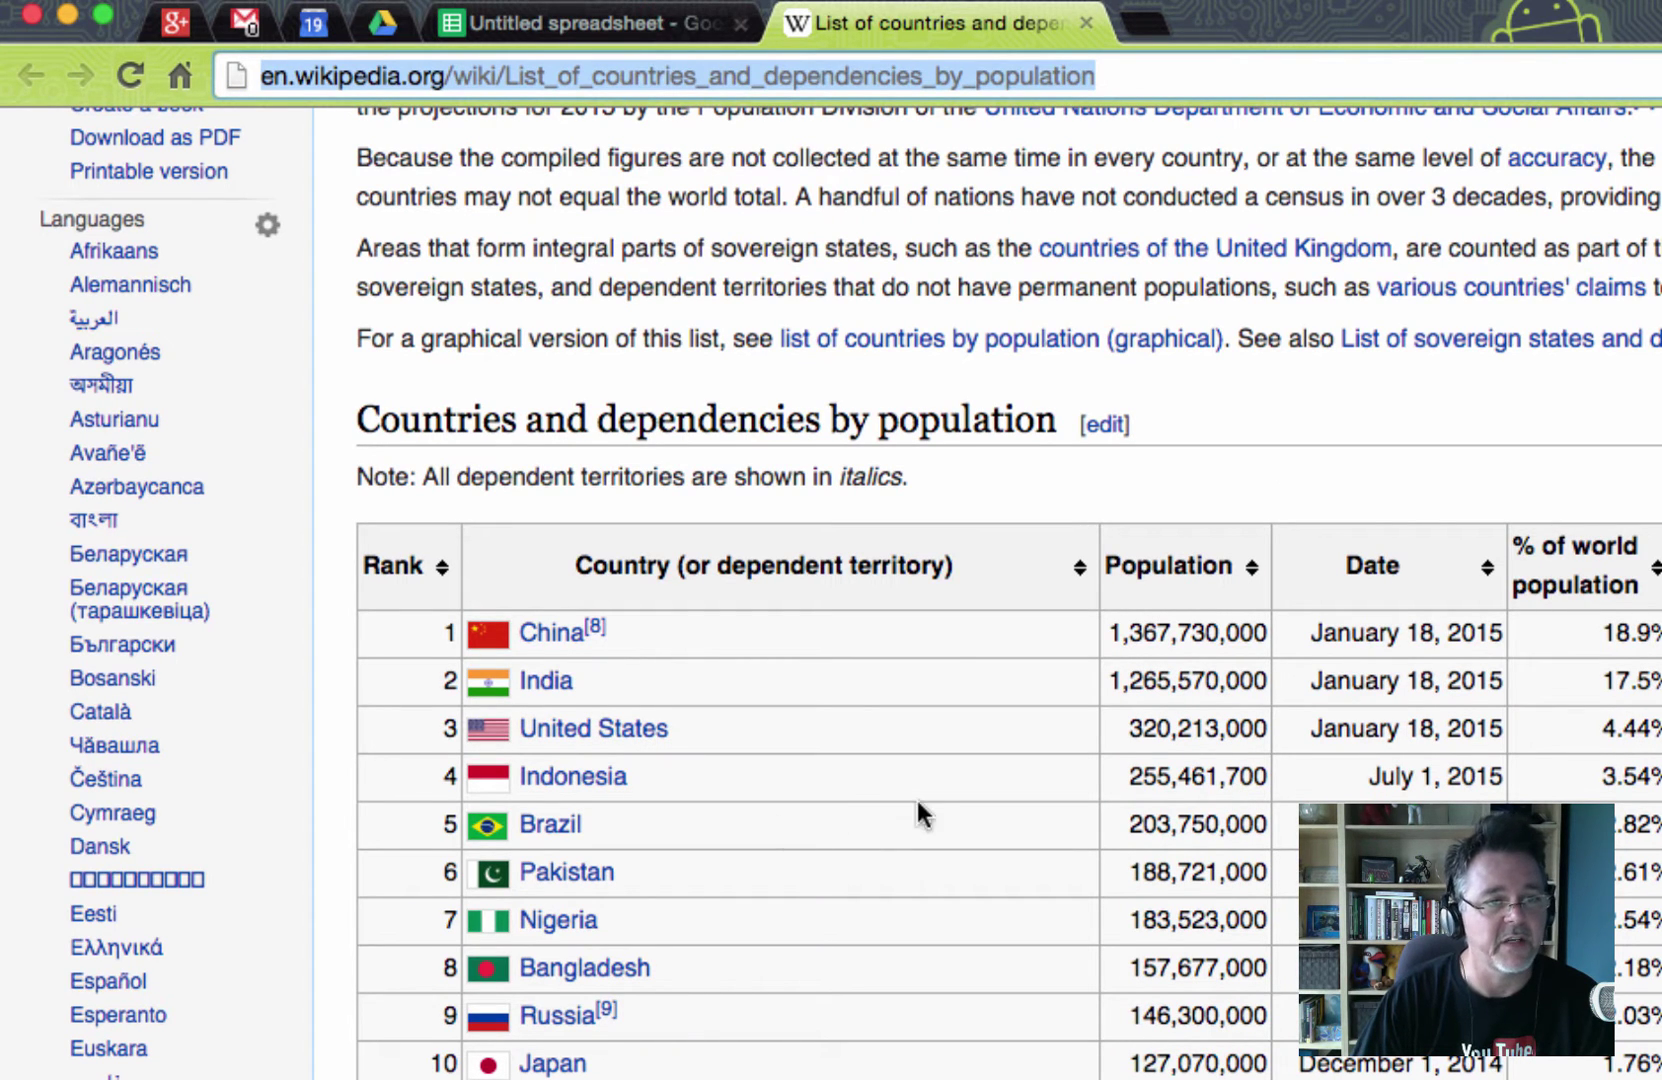
click(536, 22)
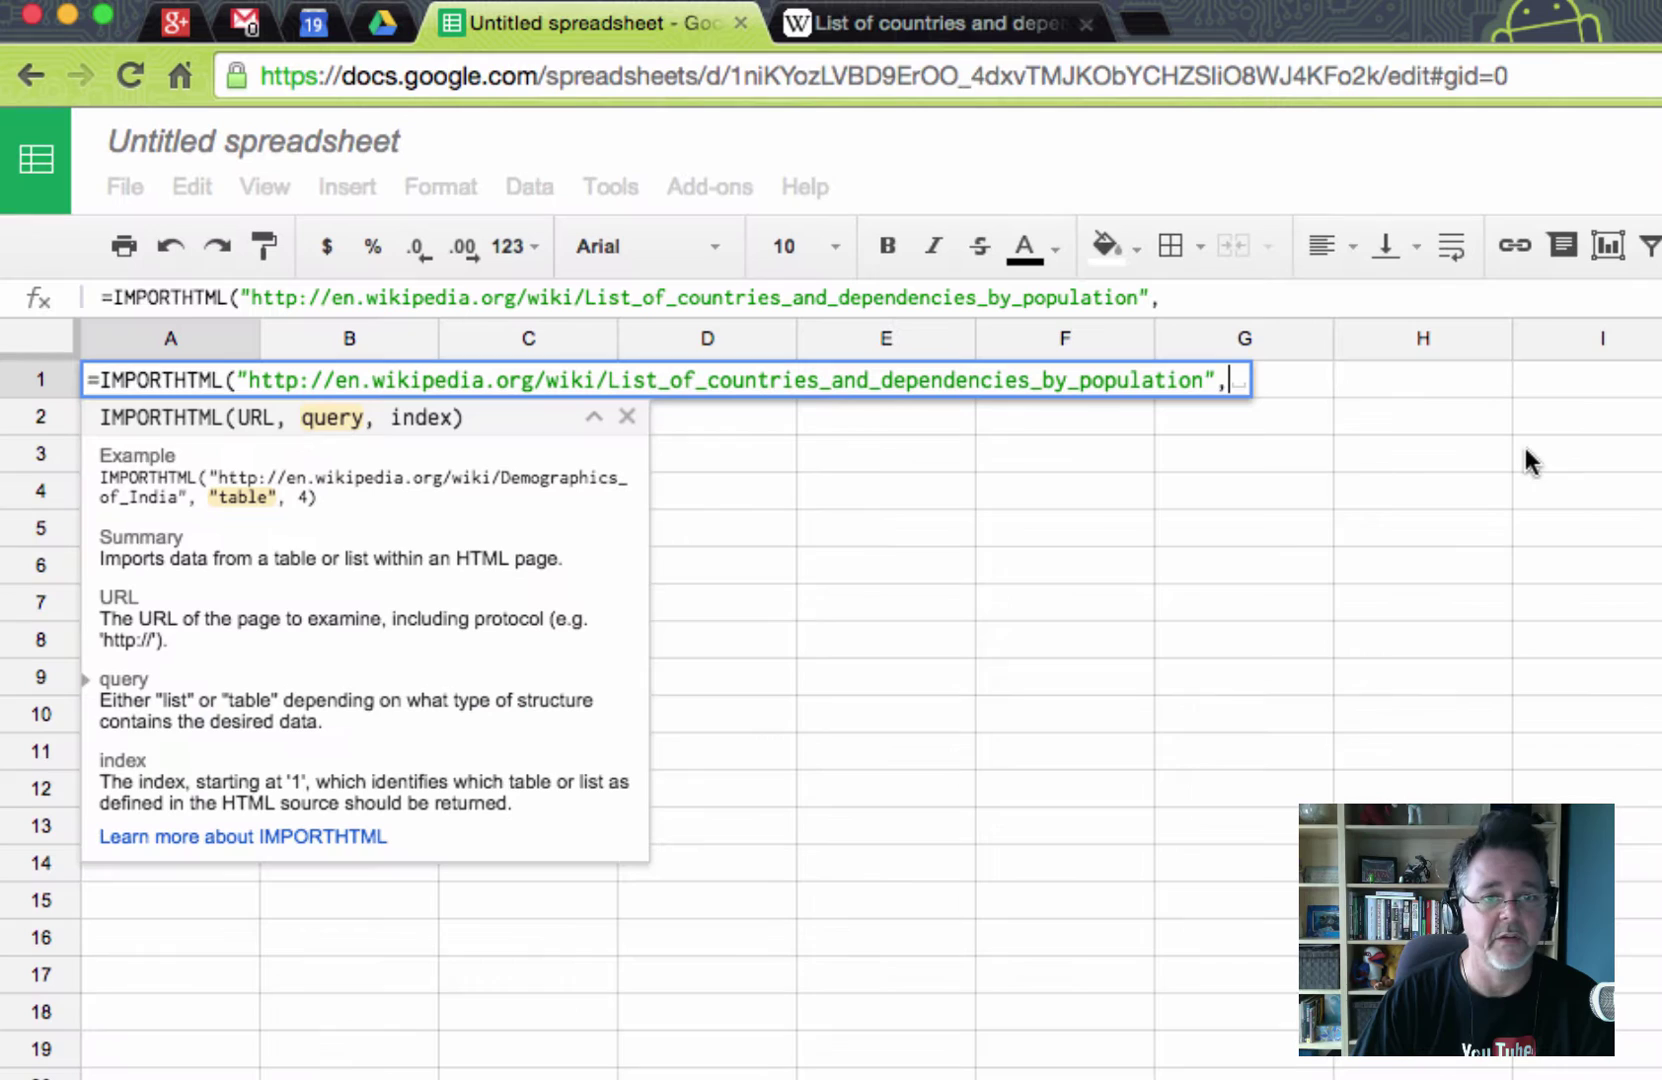
text(")
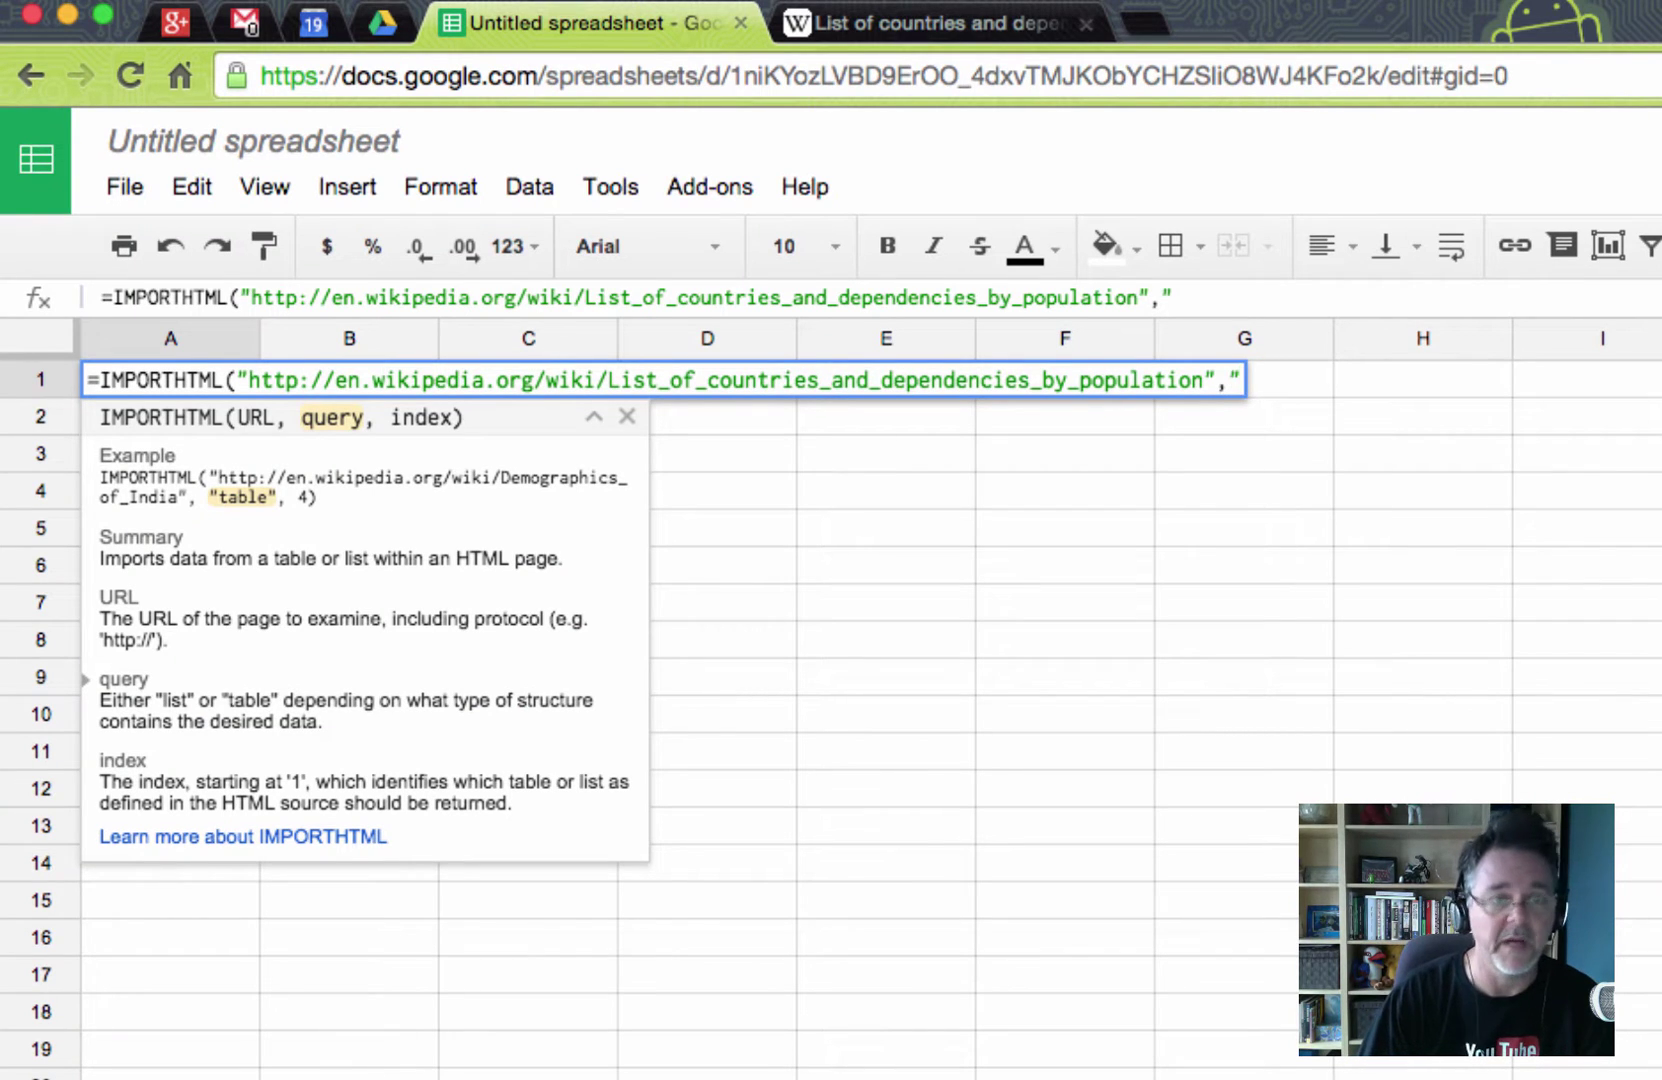
text(table")
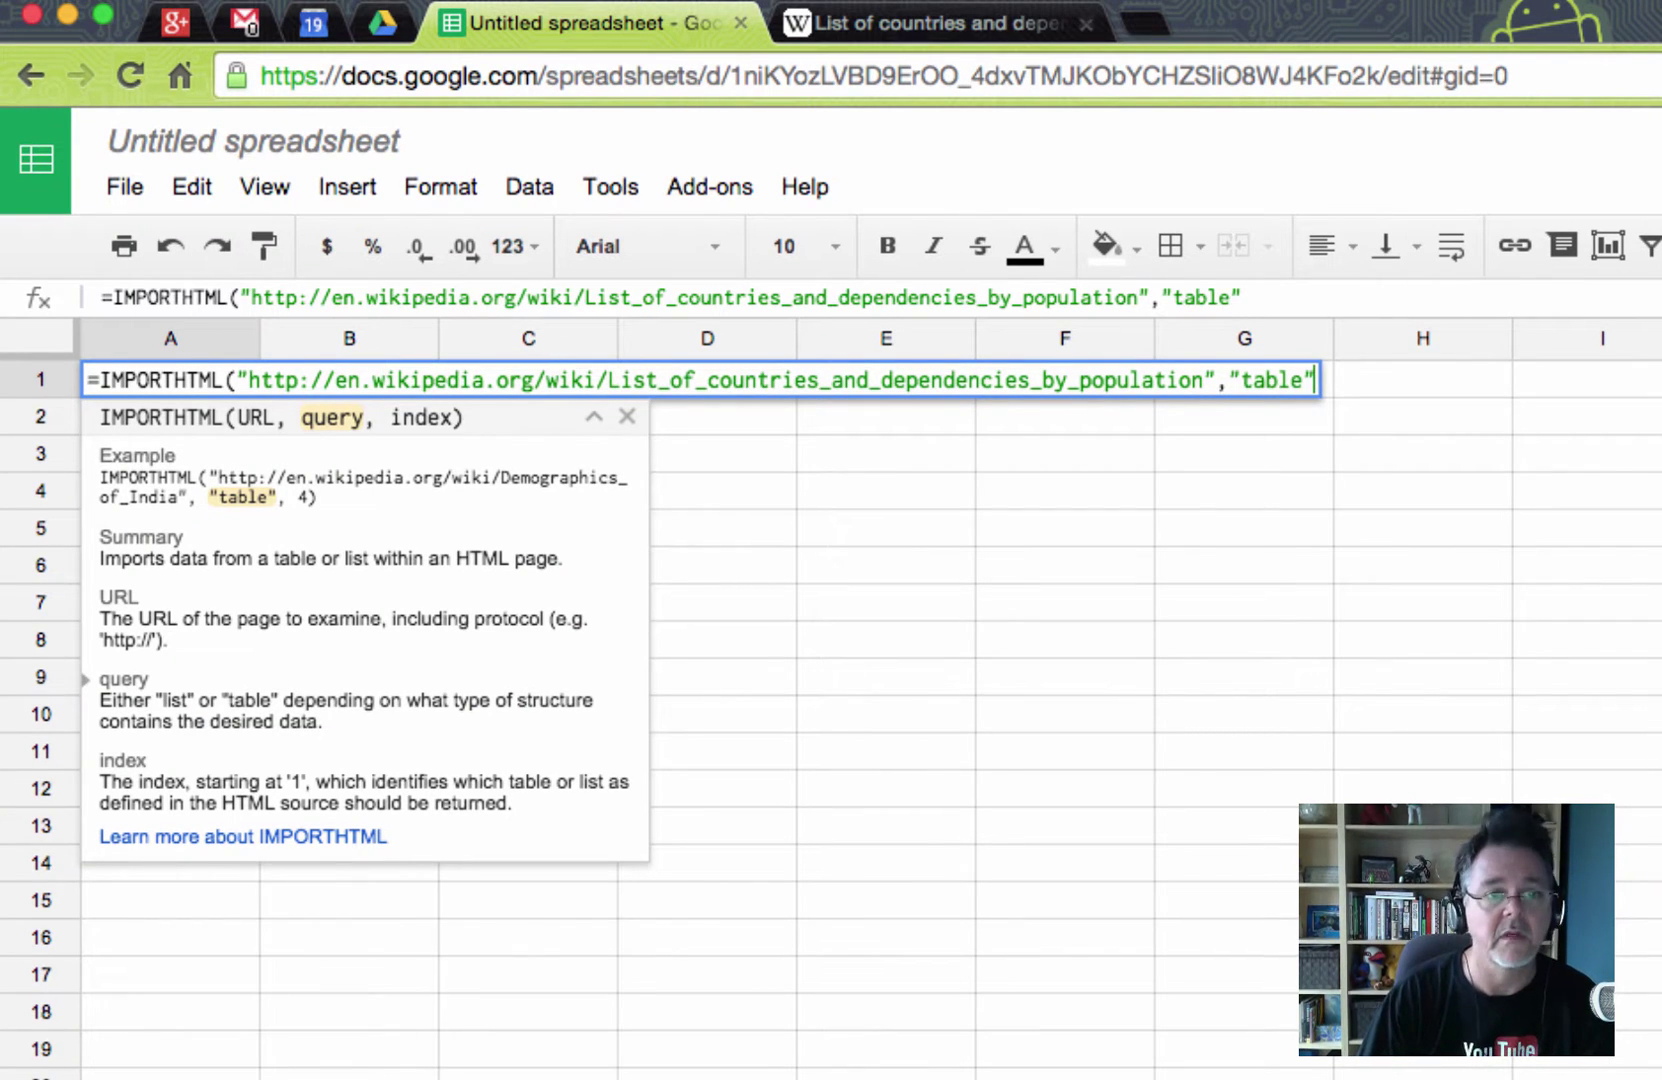
text(,)
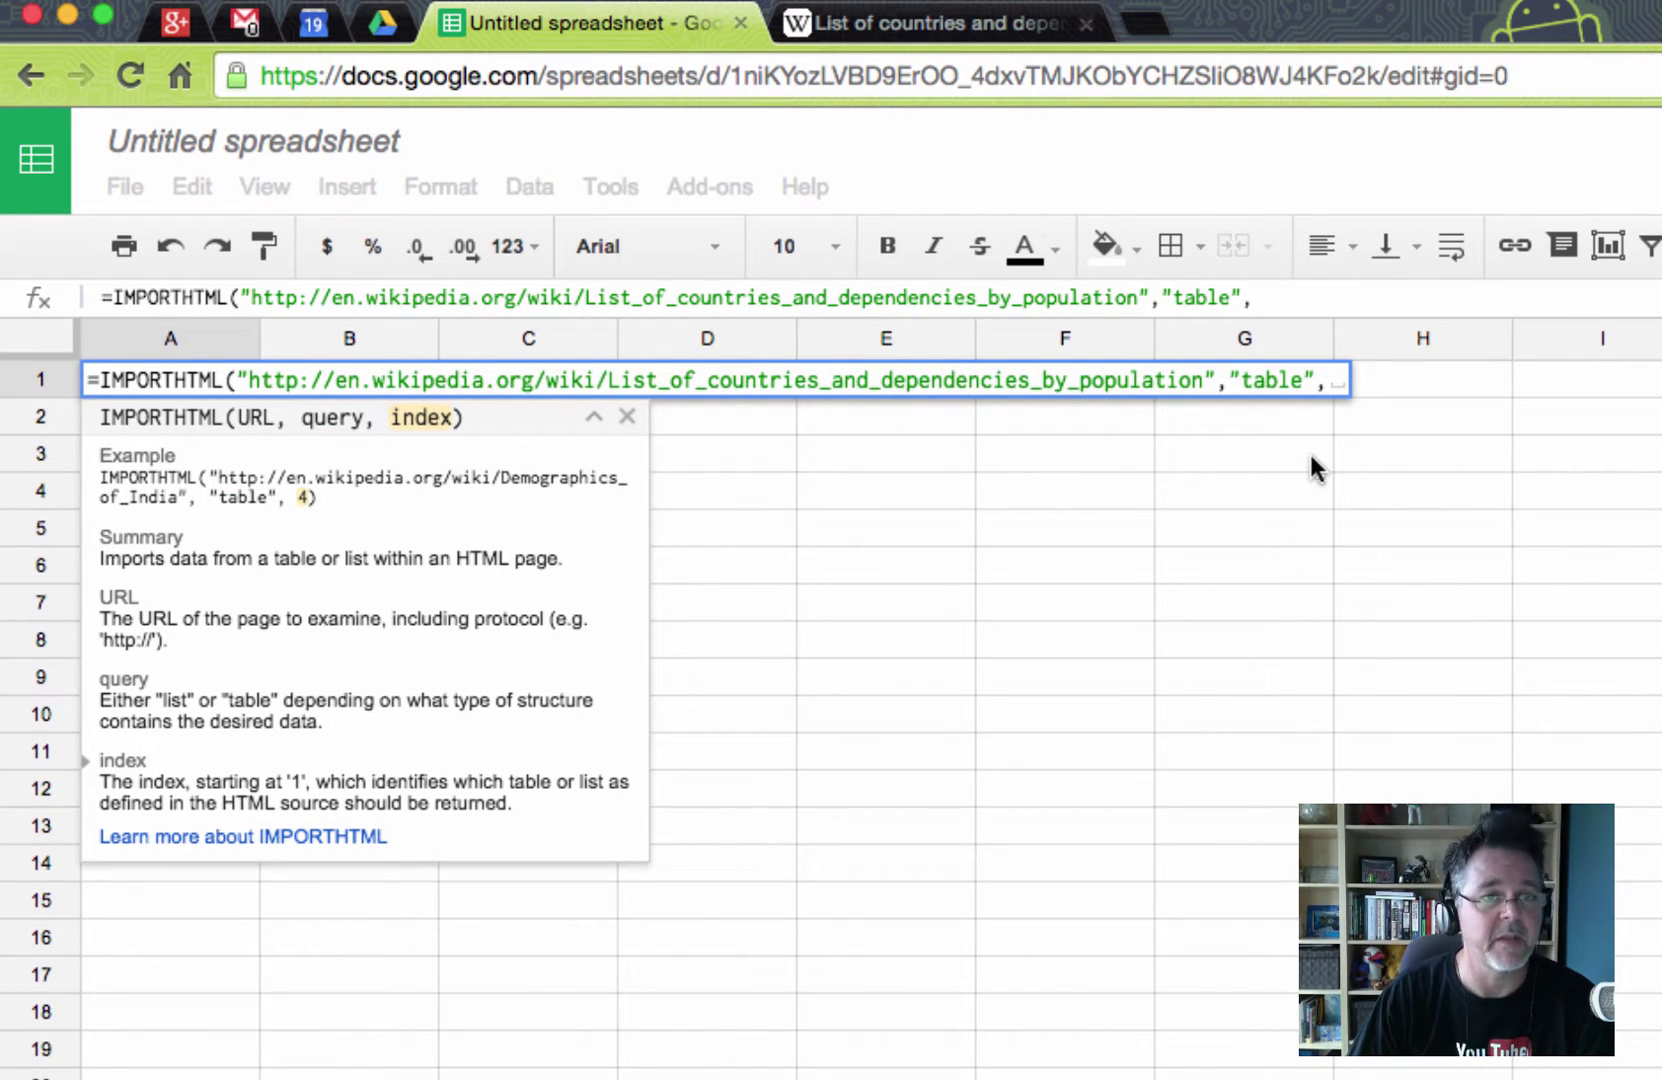
click(955, 28)
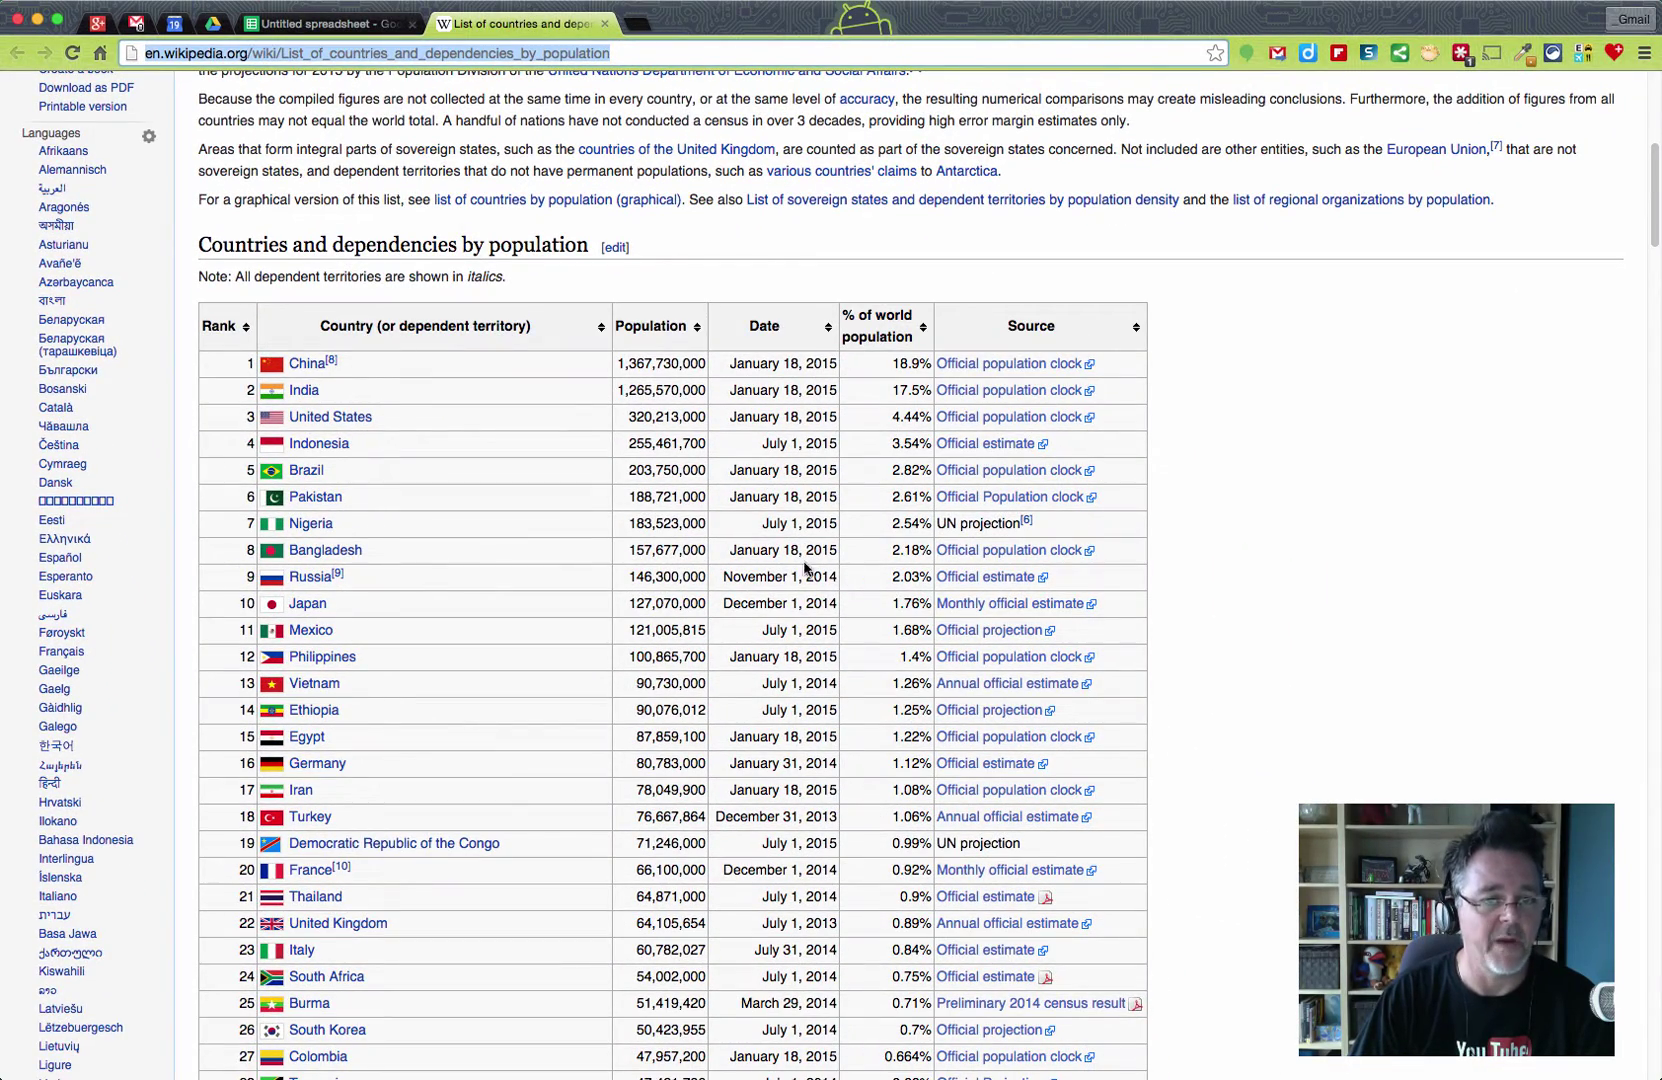
scroll(1348, 576, down, 2)
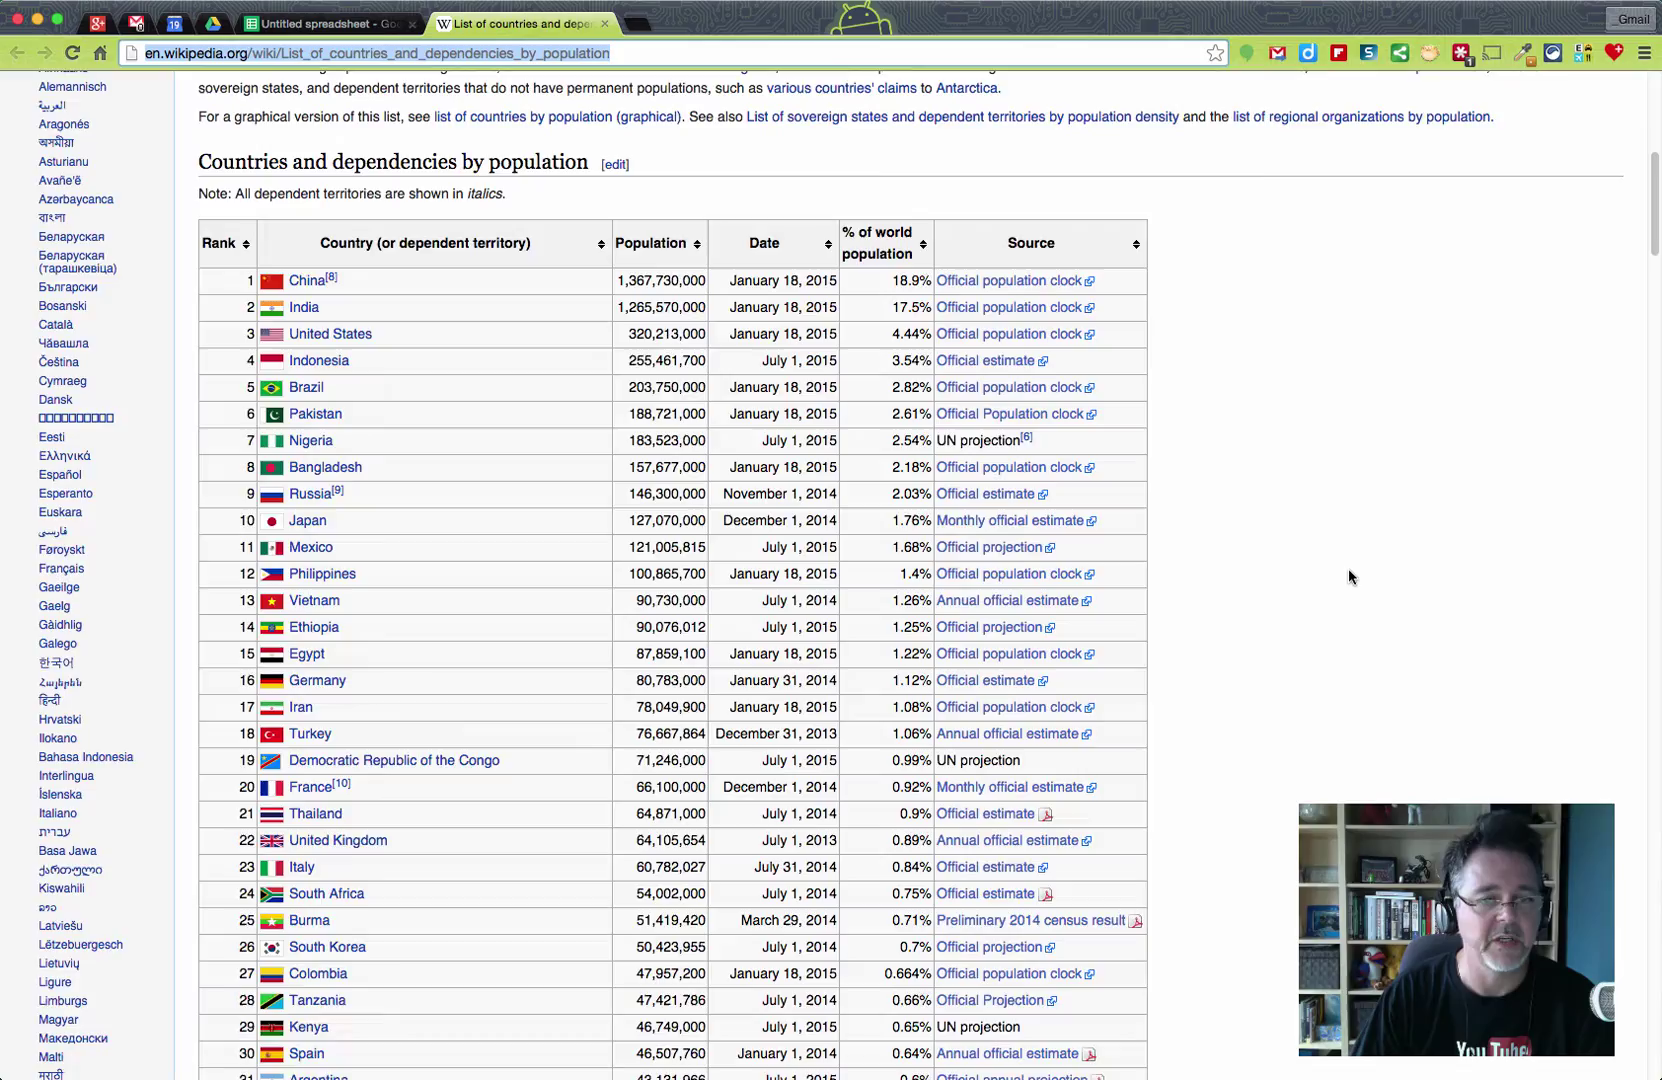
scroll(1348, 576, down, 20)
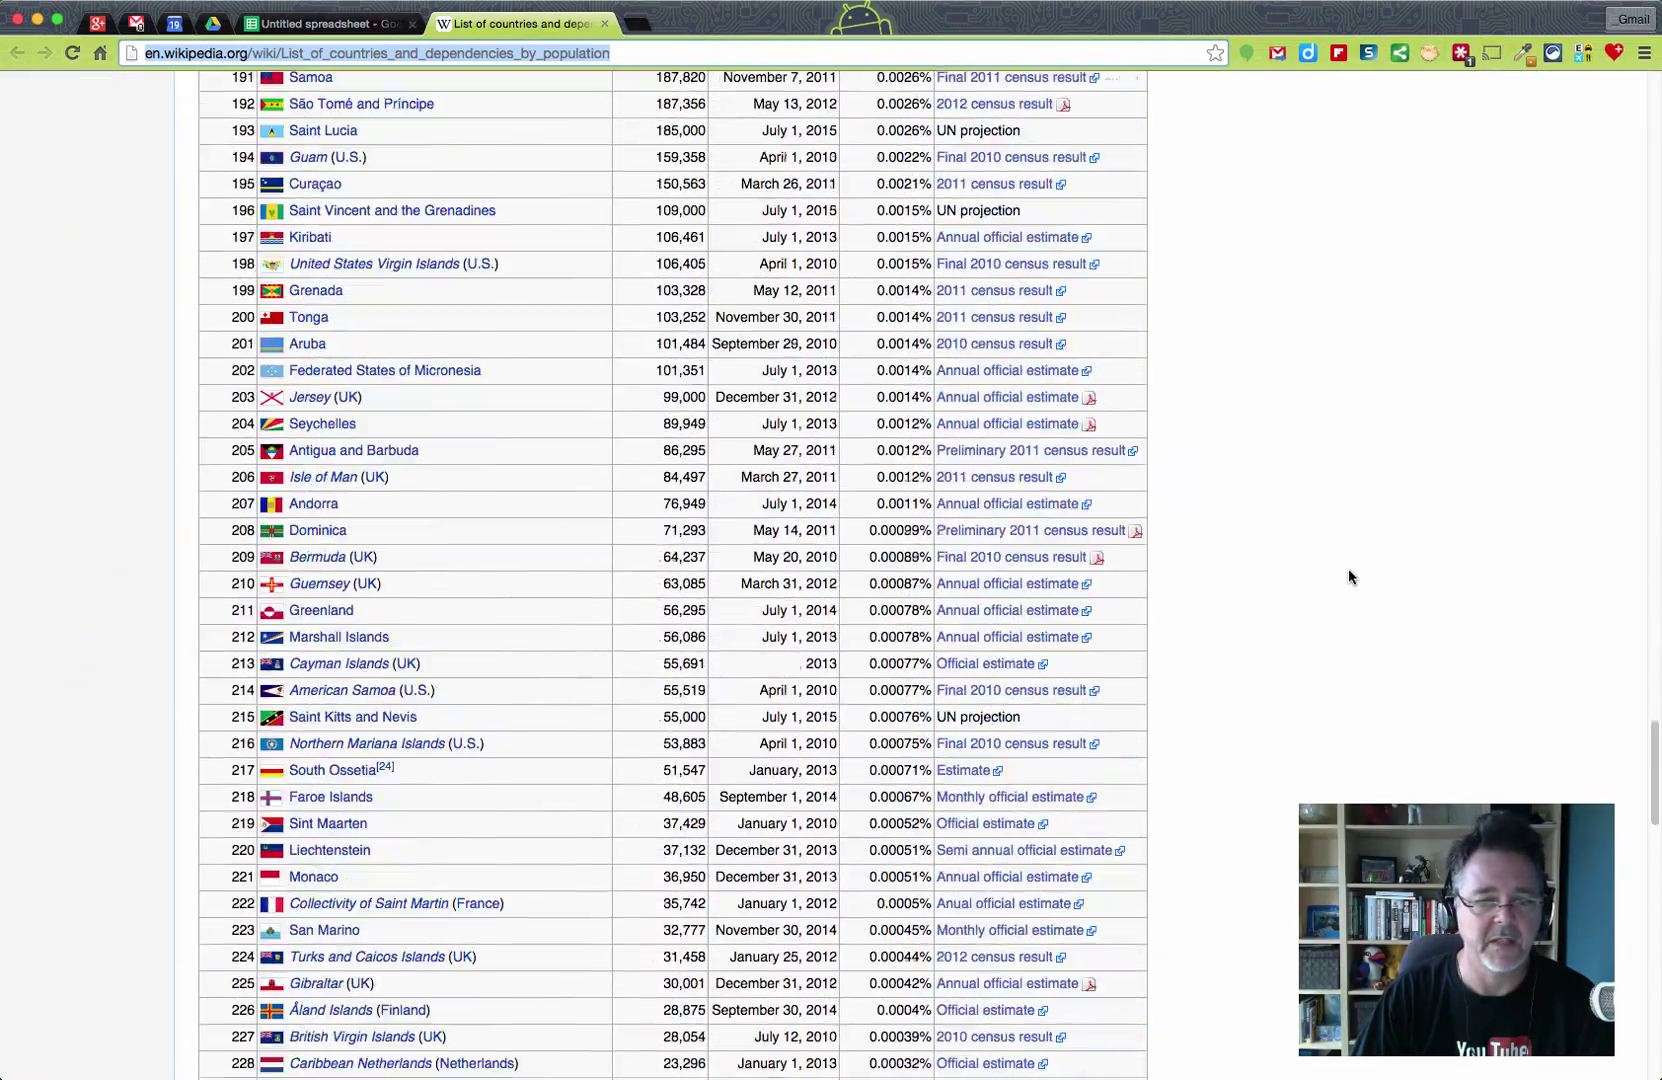
scroll(1348, 577, down, 10)
scroll(1348, 577, up, 20)
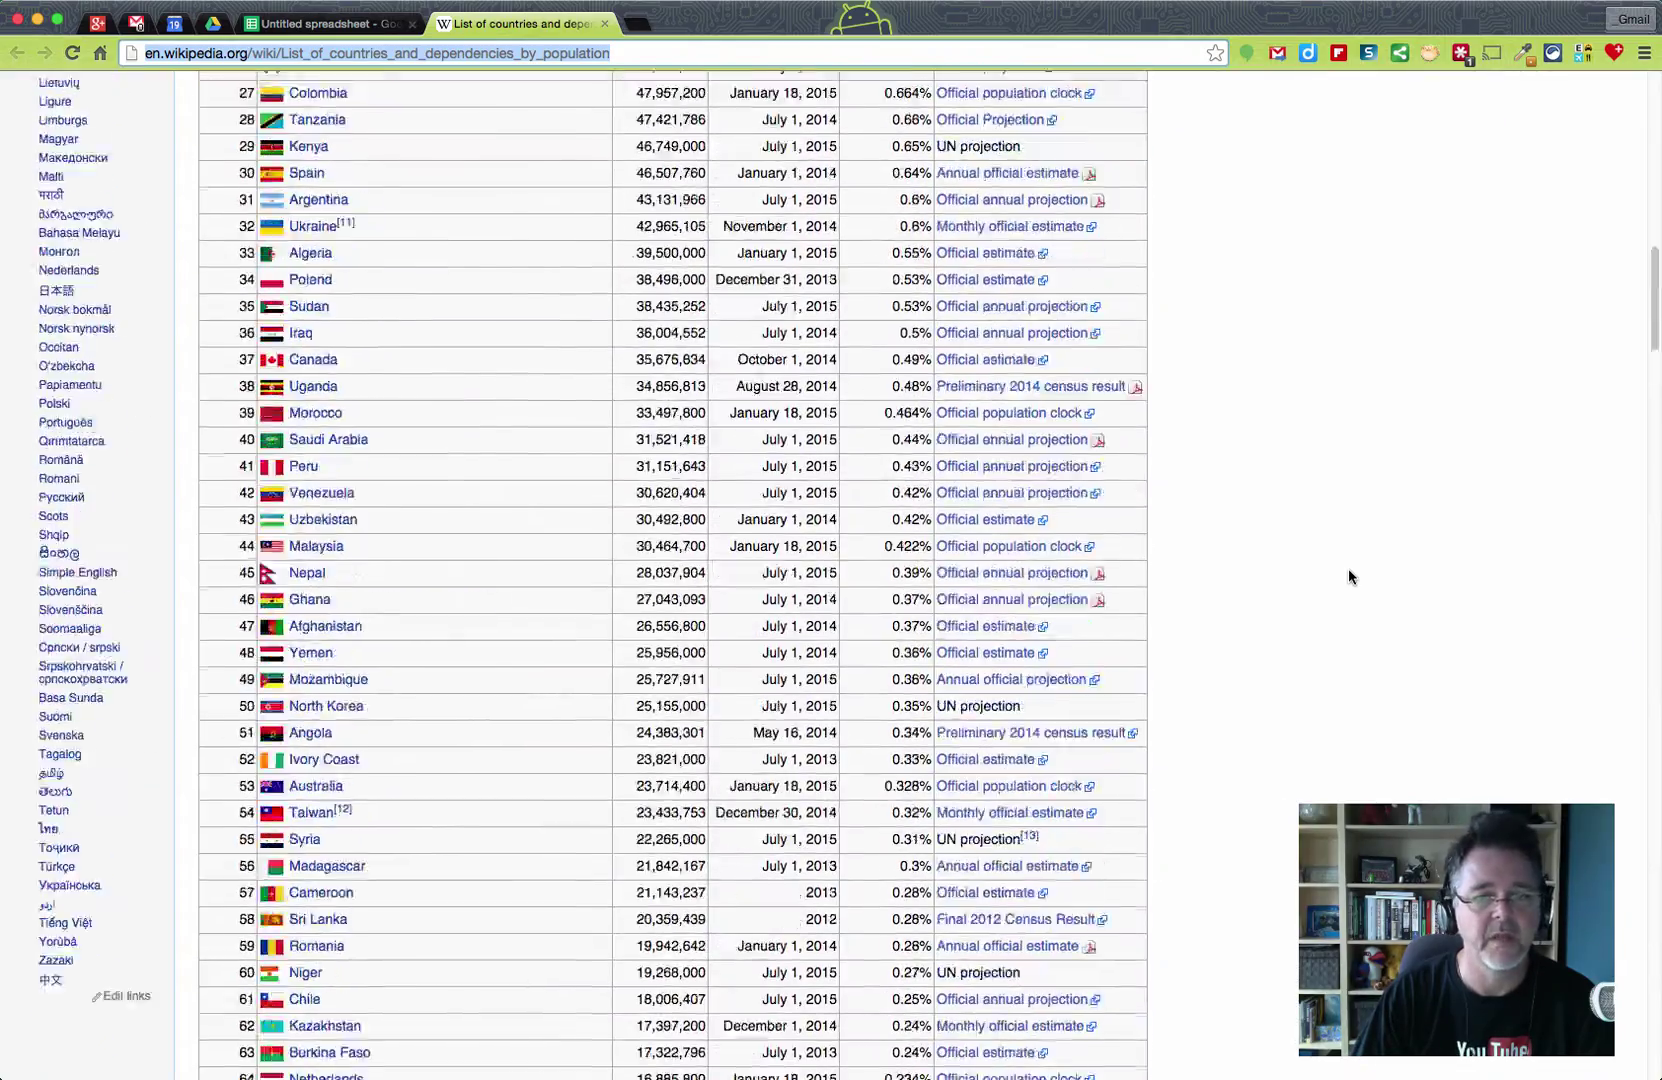
scroll(1348, 577, up, 20)
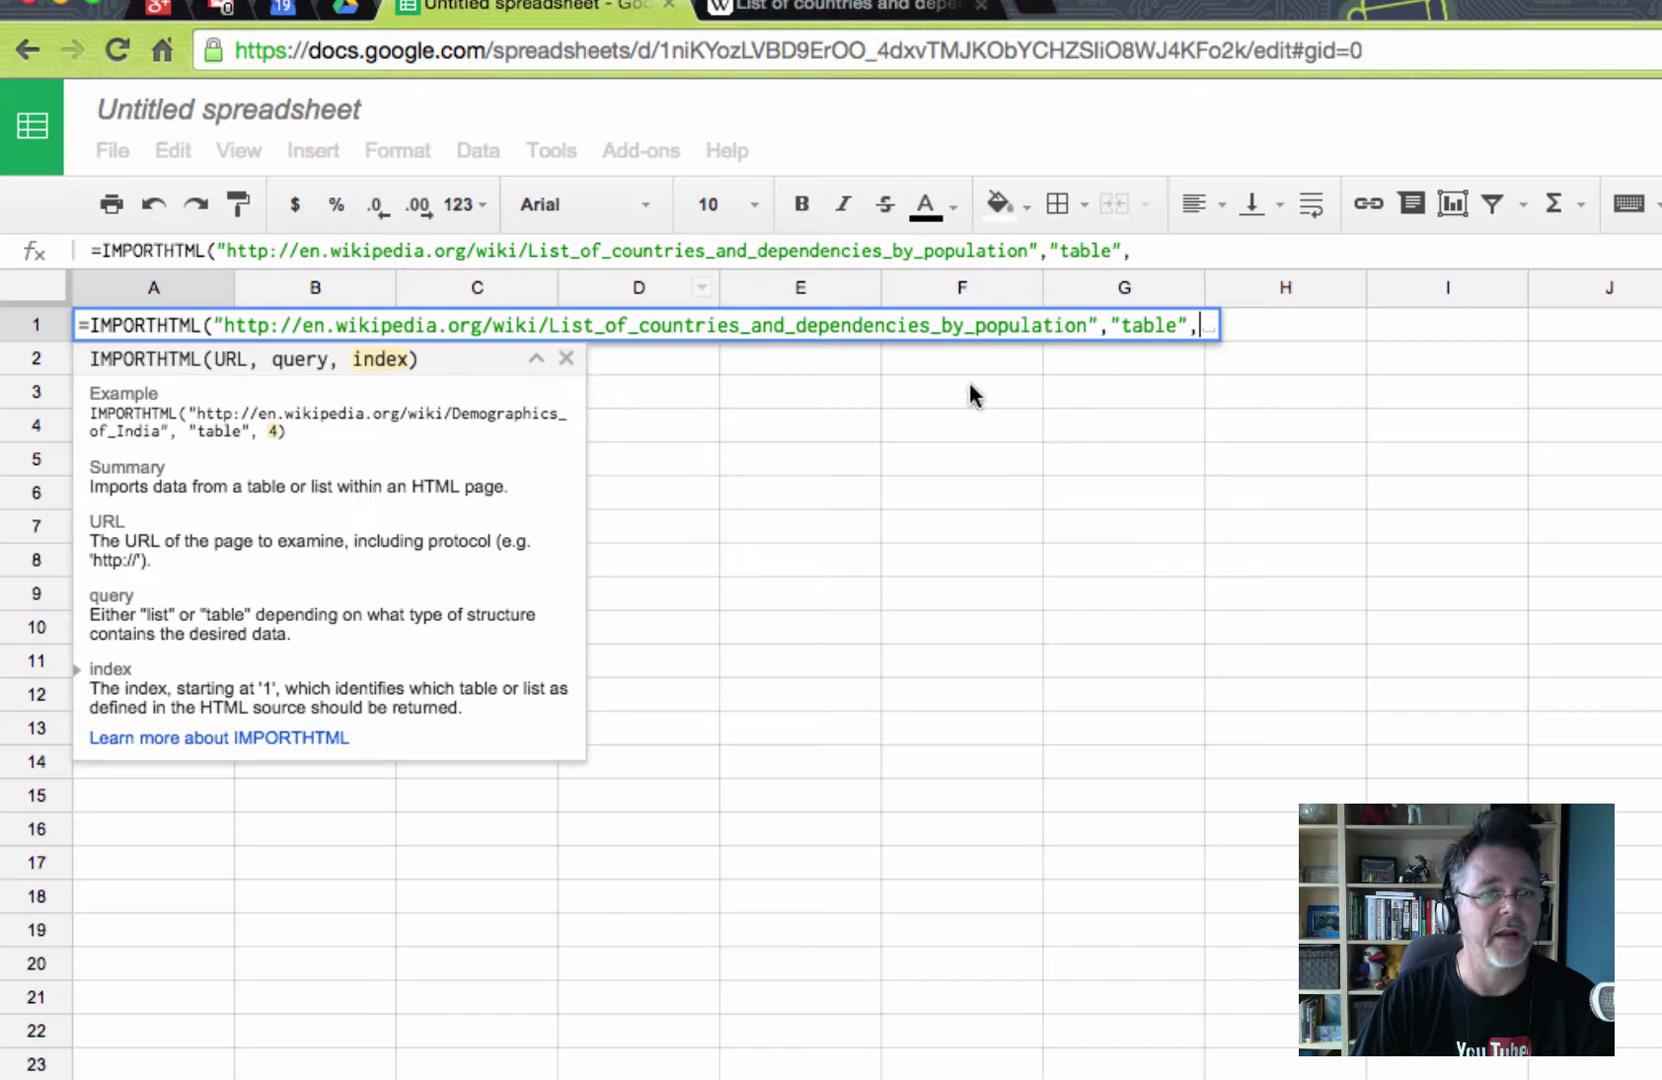
text(1)
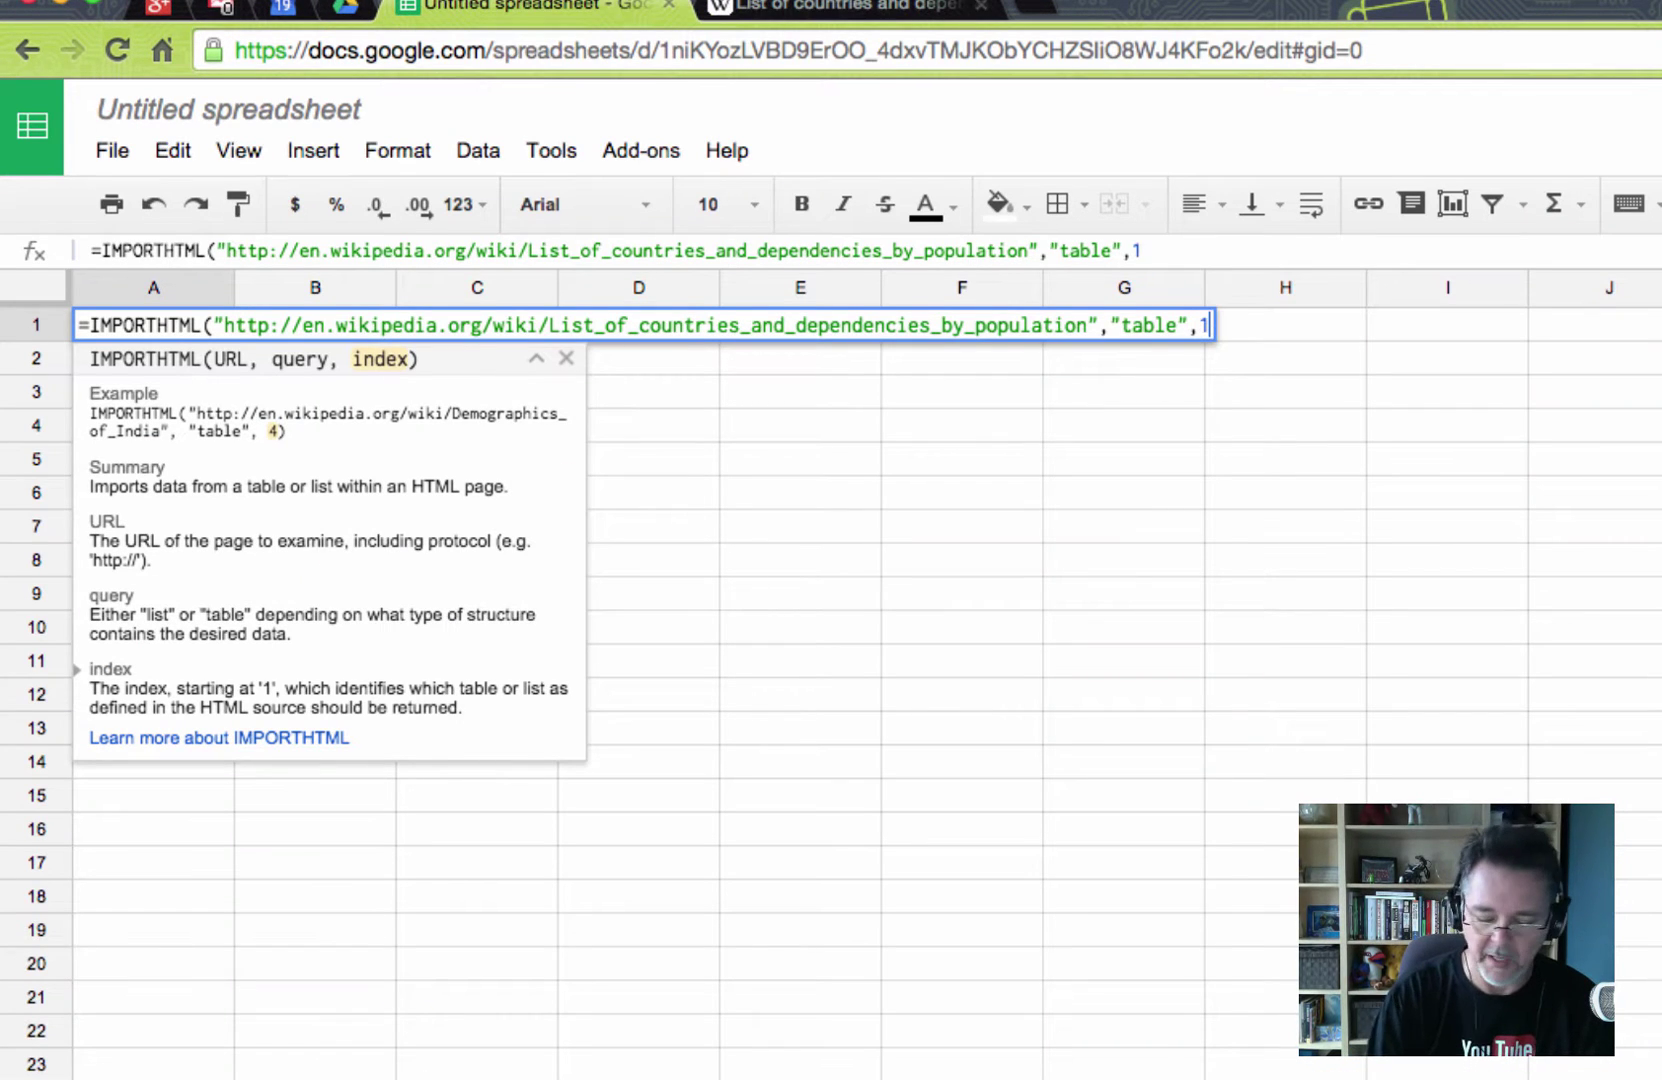
text())
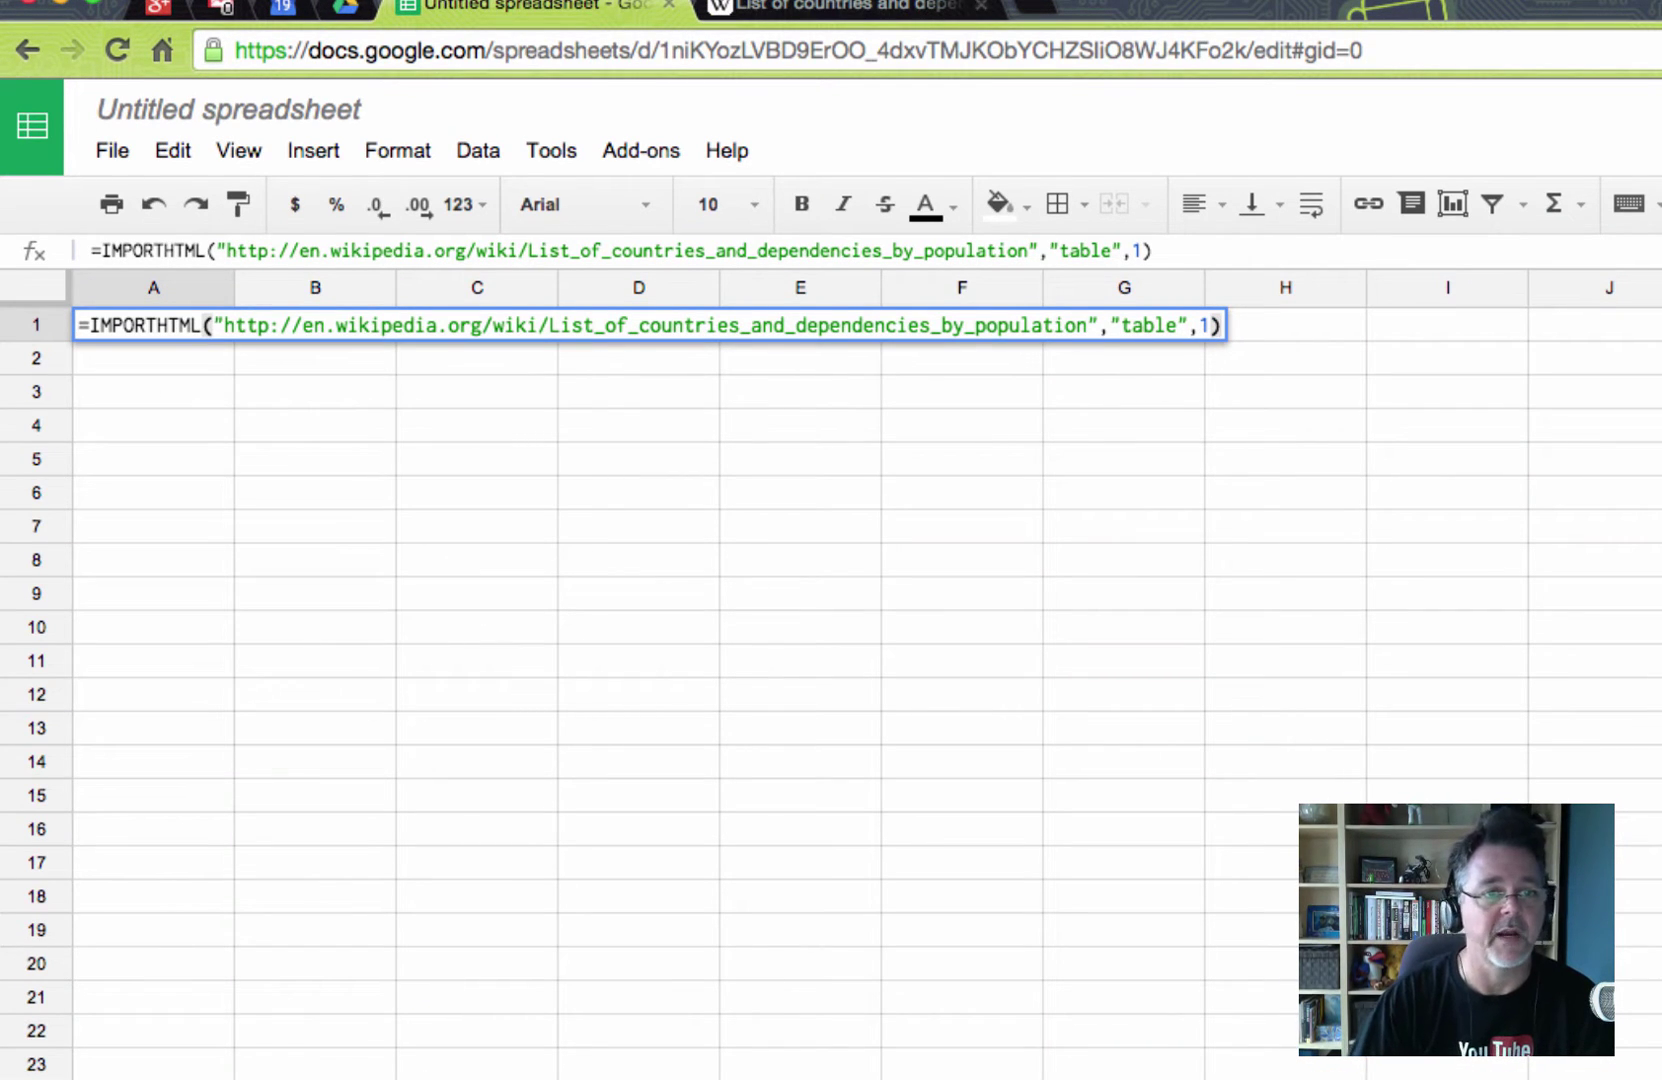
Commit the IMPORTHTML formula and compare the imported rows against the Wikipedia table.
key(Return)
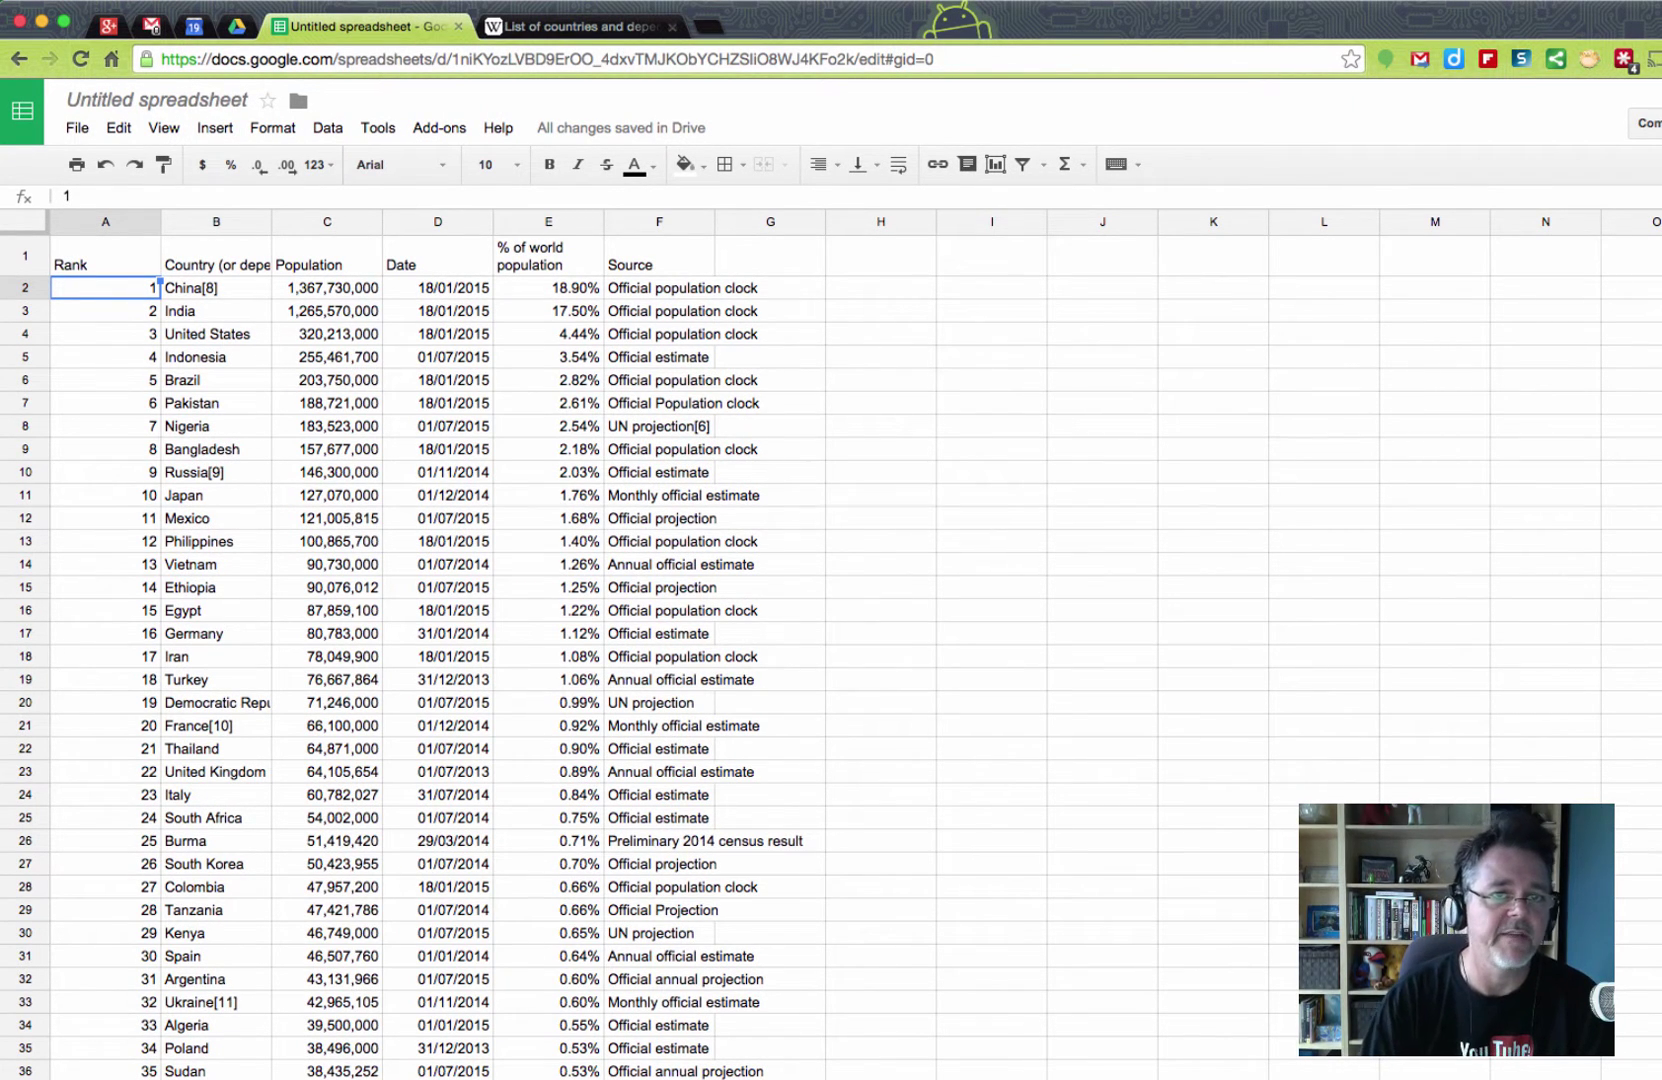
click(597, 26)
scroll(904, 551, down, 10)
scroll(904, 551, up, 2)
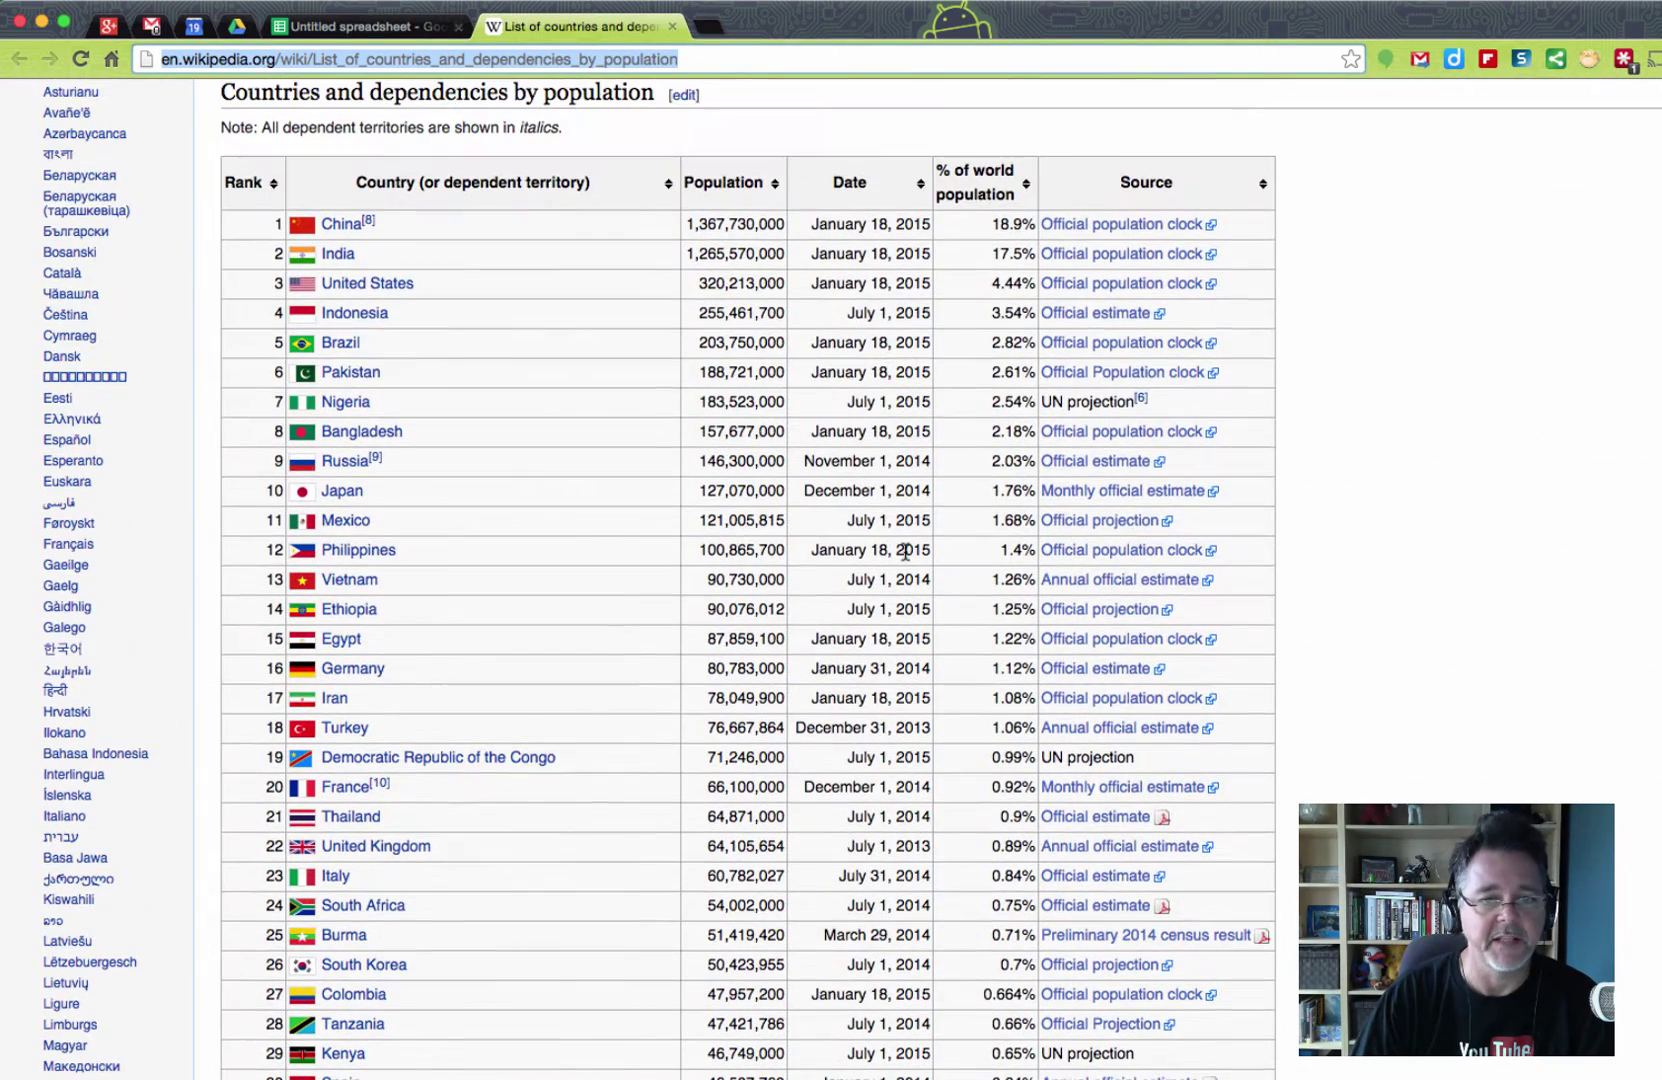
click(360, 26)
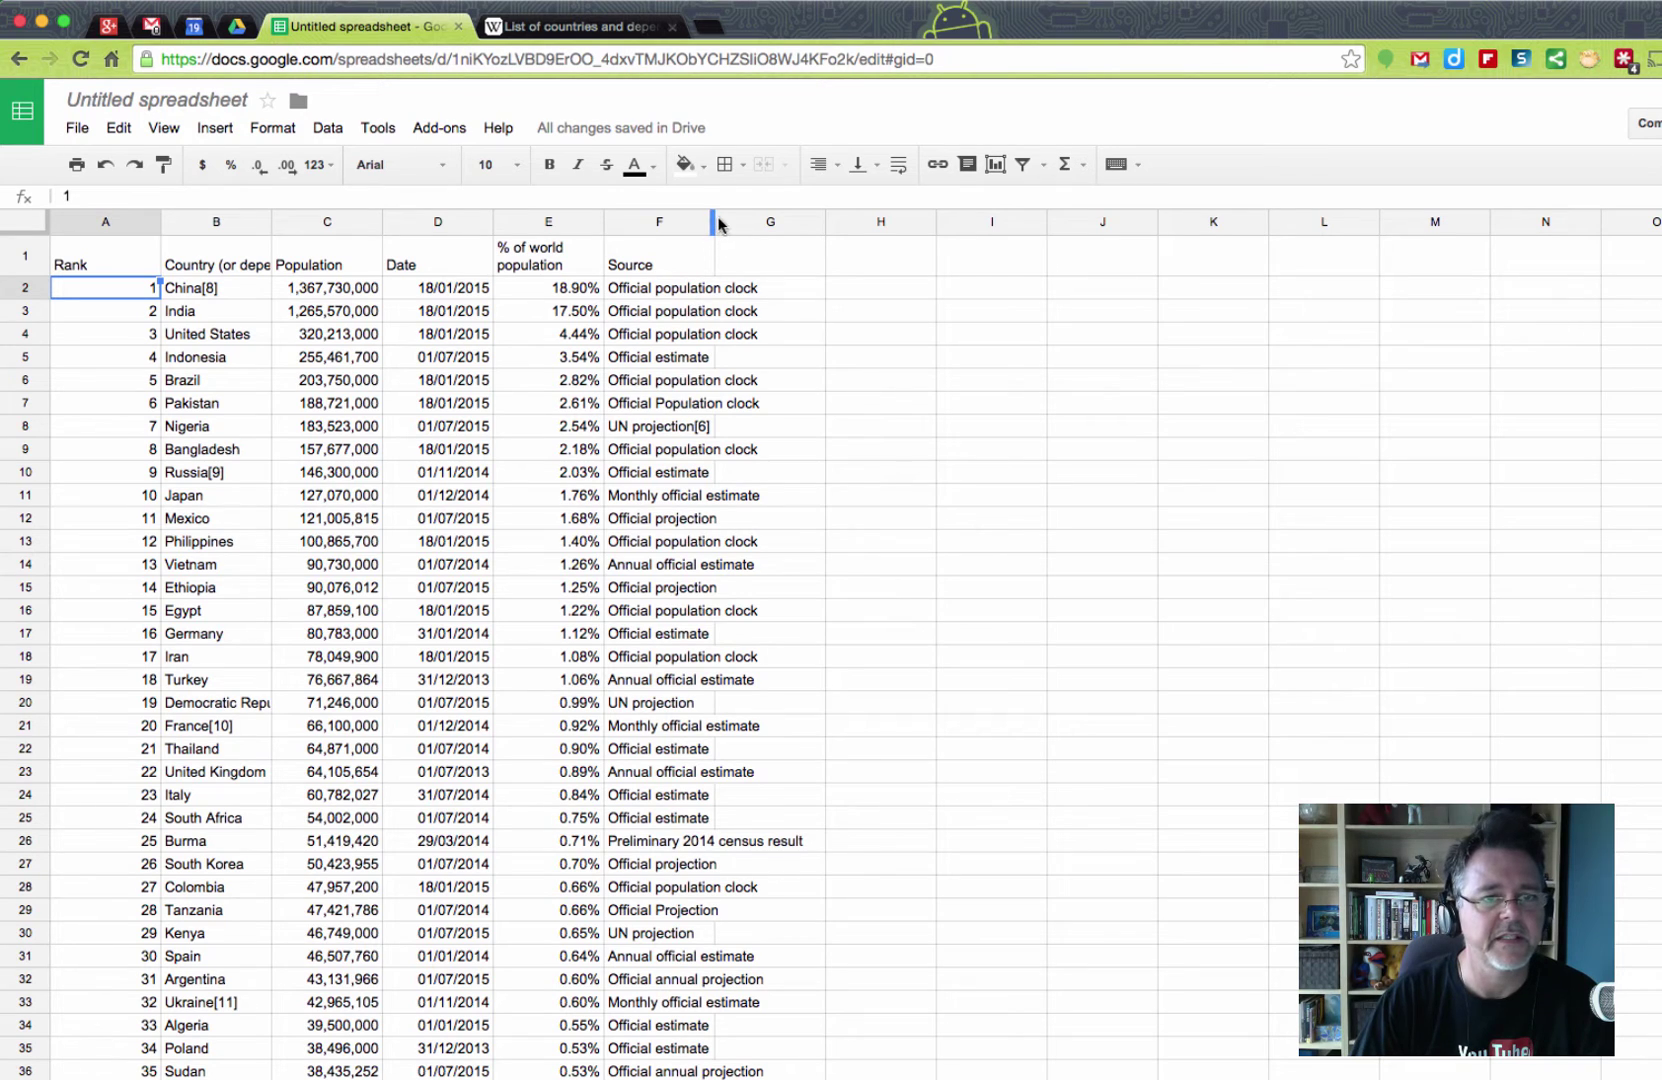
Widen column F for the Source text and auto-fit column B to the country names.
drag(713, 221, 807, 221)
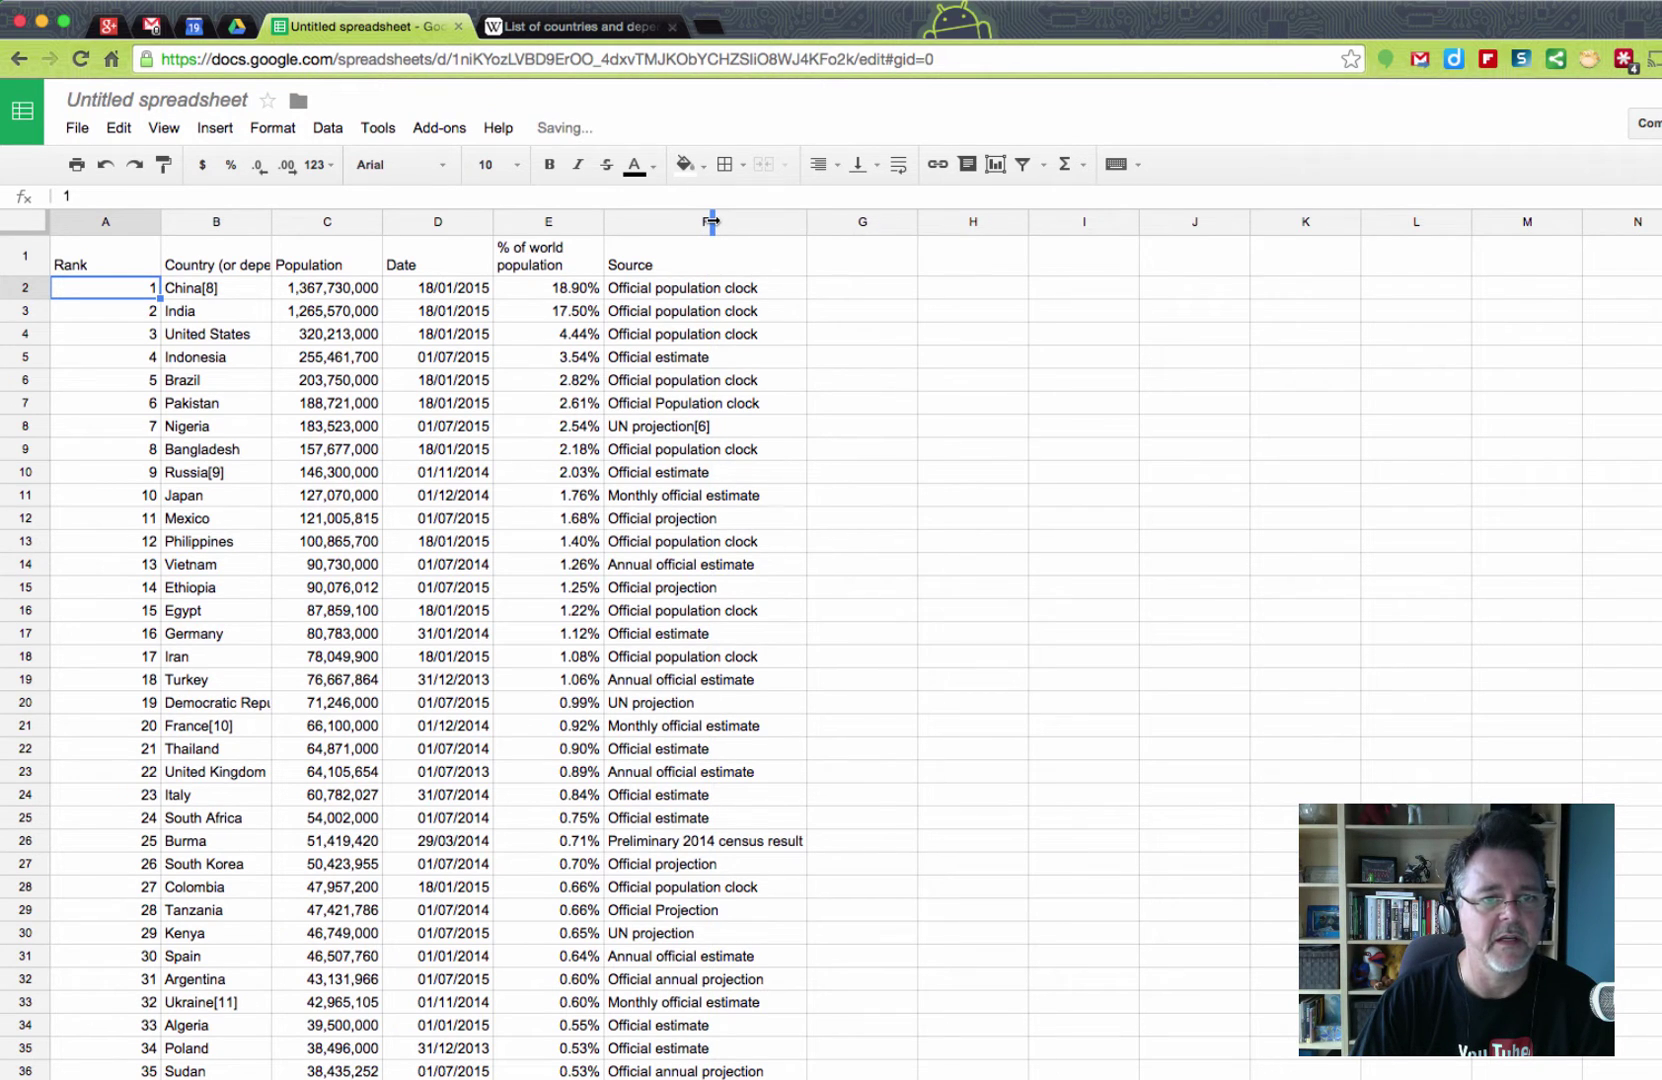
double_click(270, 221)
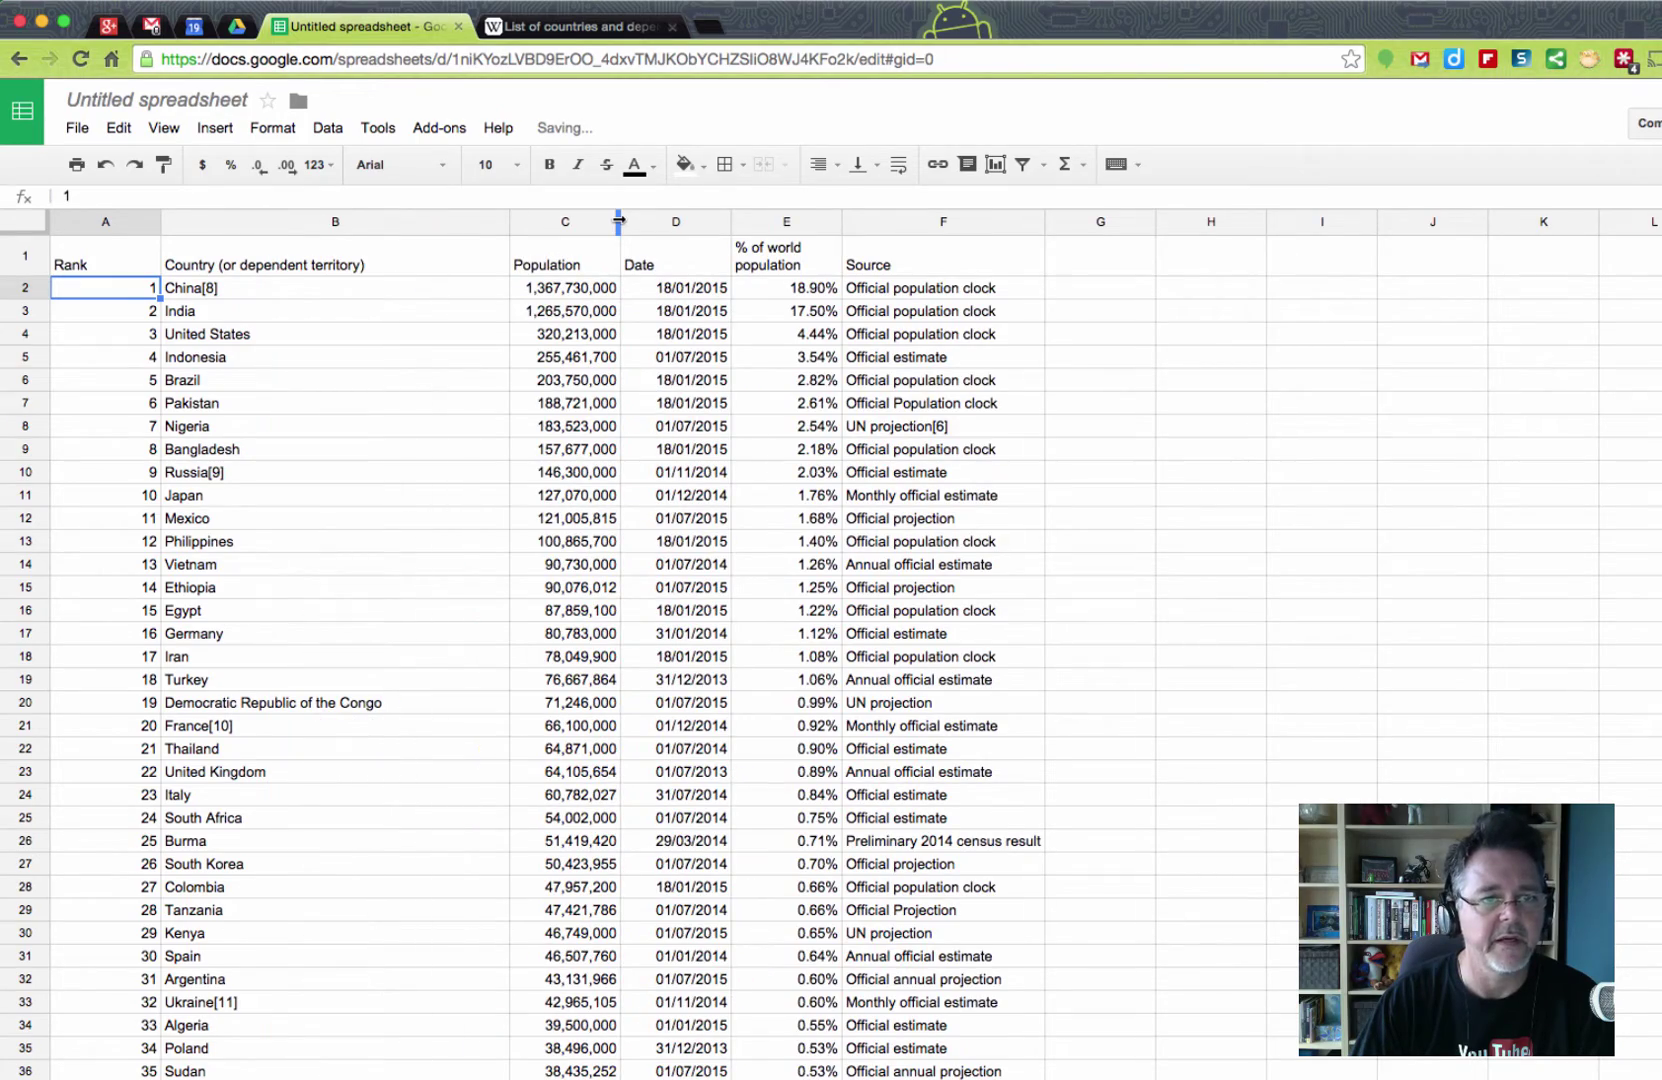
scroll(561, 388, down, 20)
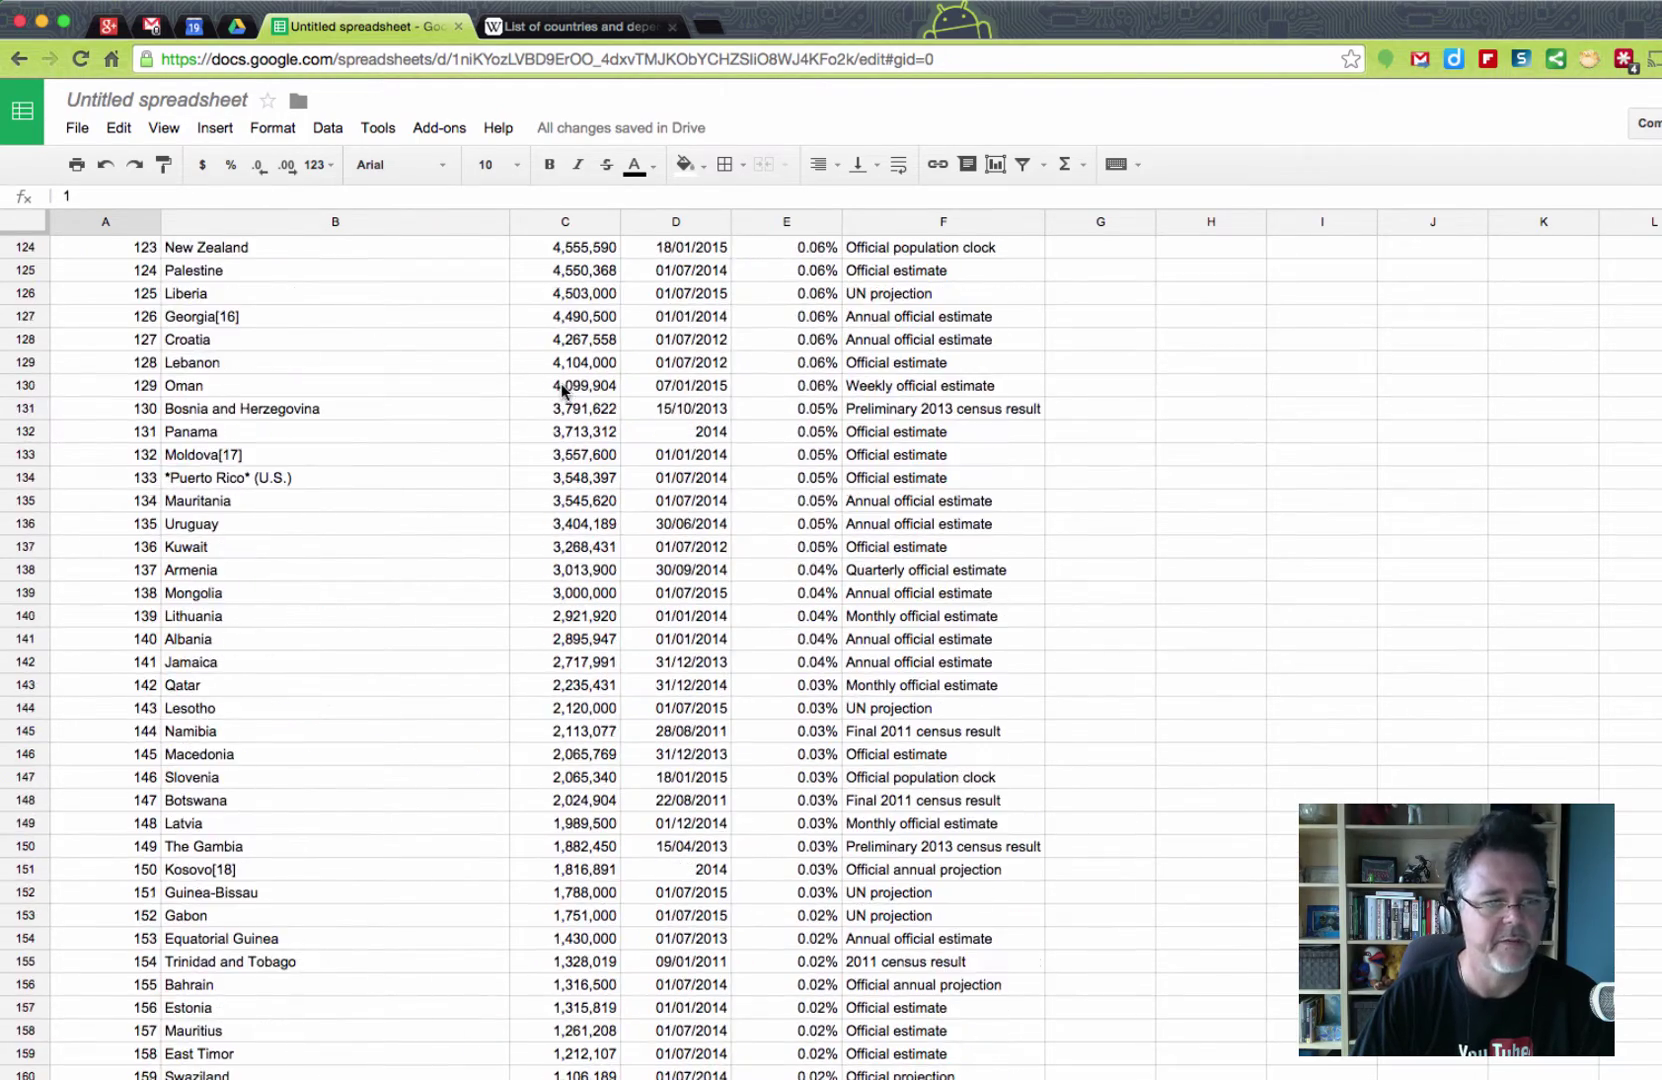
scroll(561, 385, down, 20)
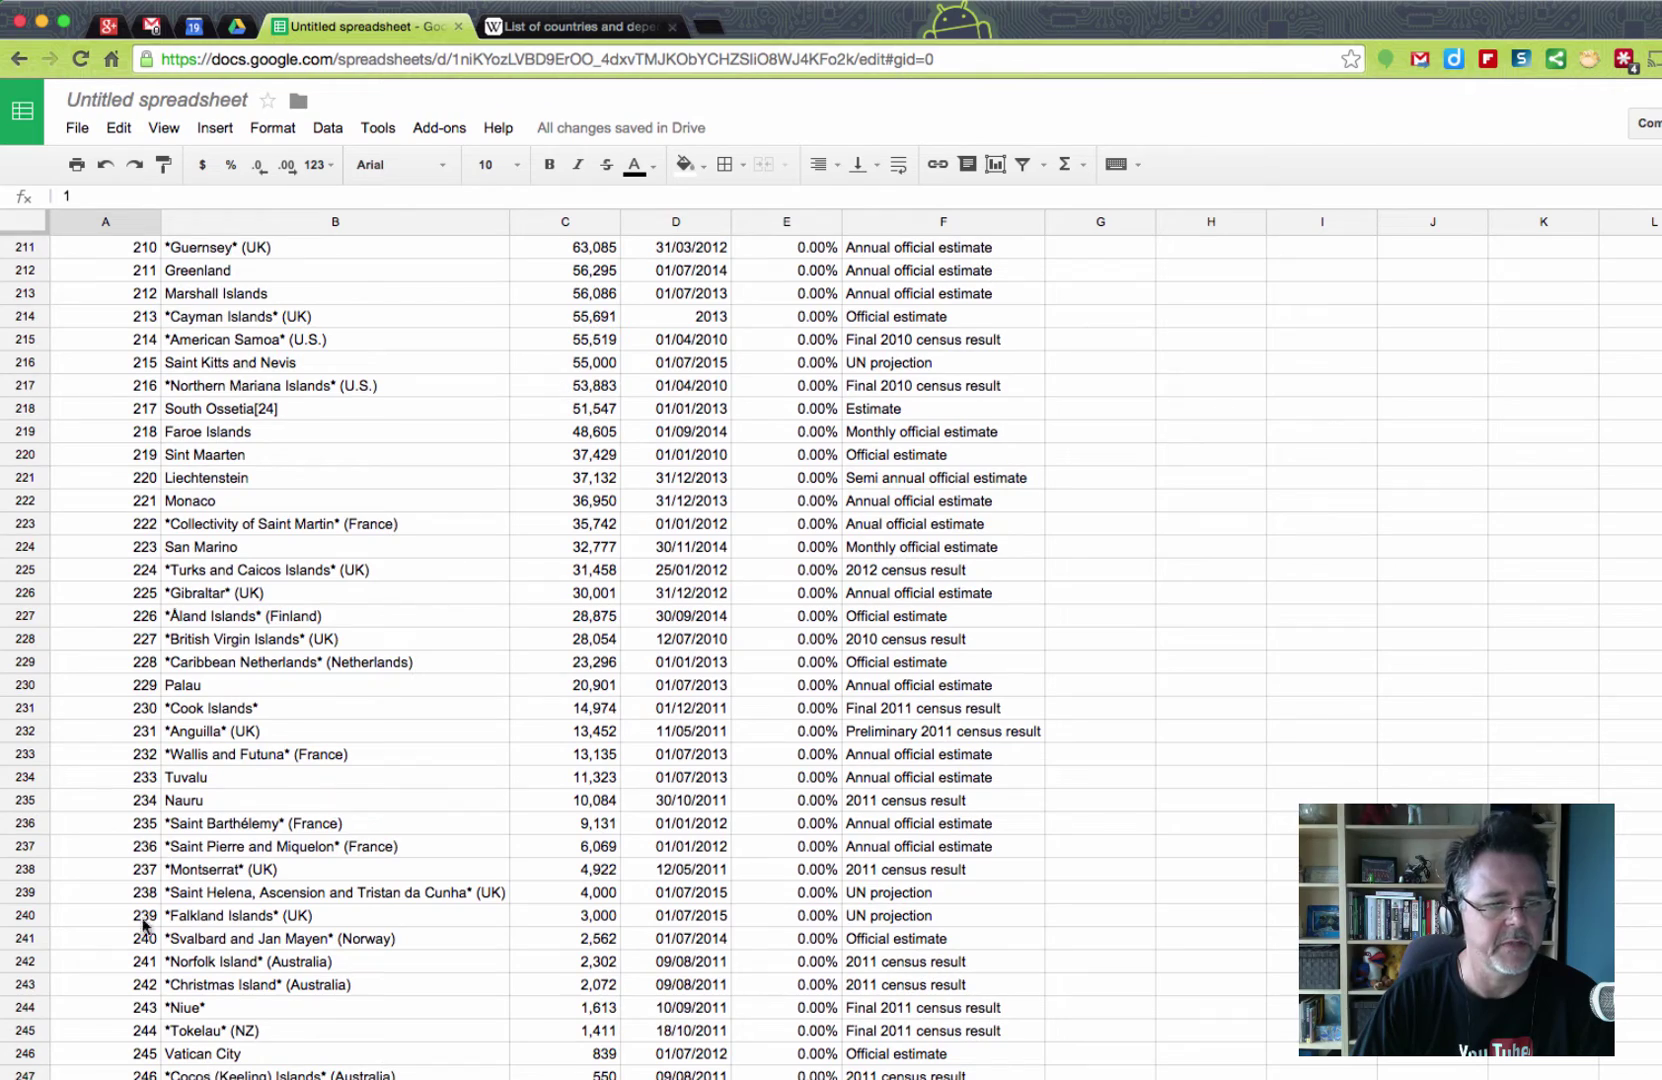
scroll(592, 630, up, 20)
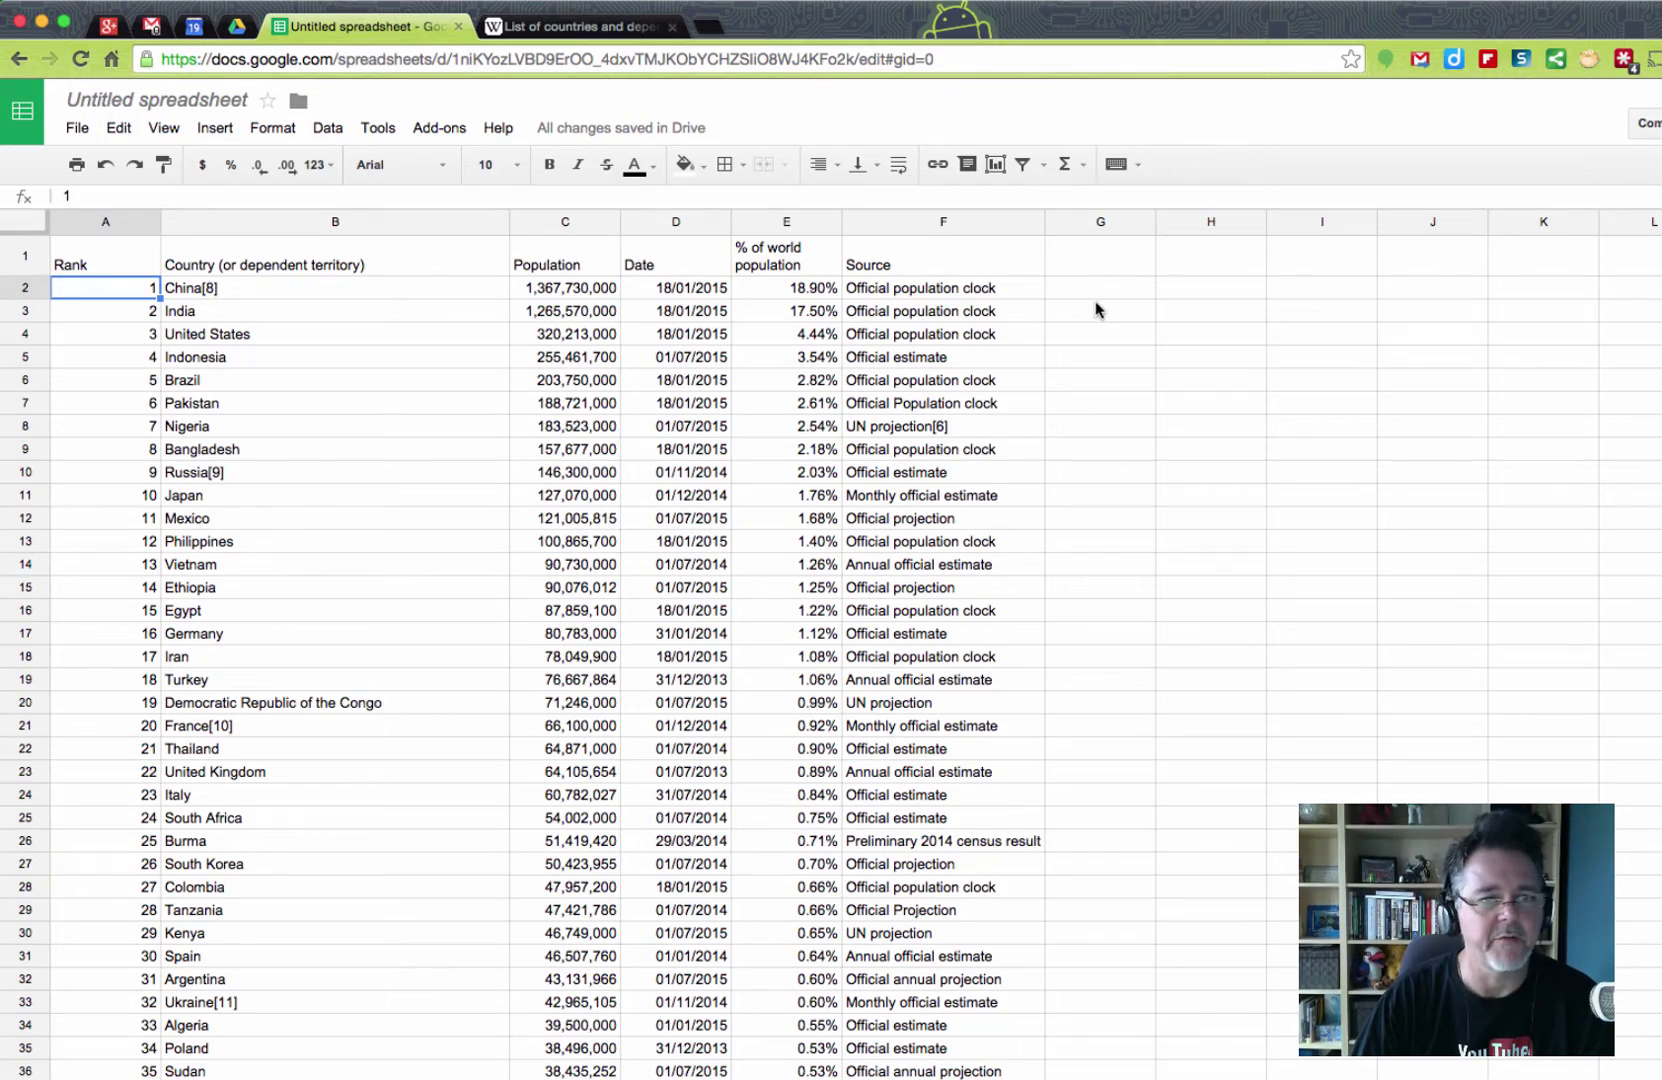
Freeze header row 1 and scroll the data to confirm it stays fixed.
click(164, 128)
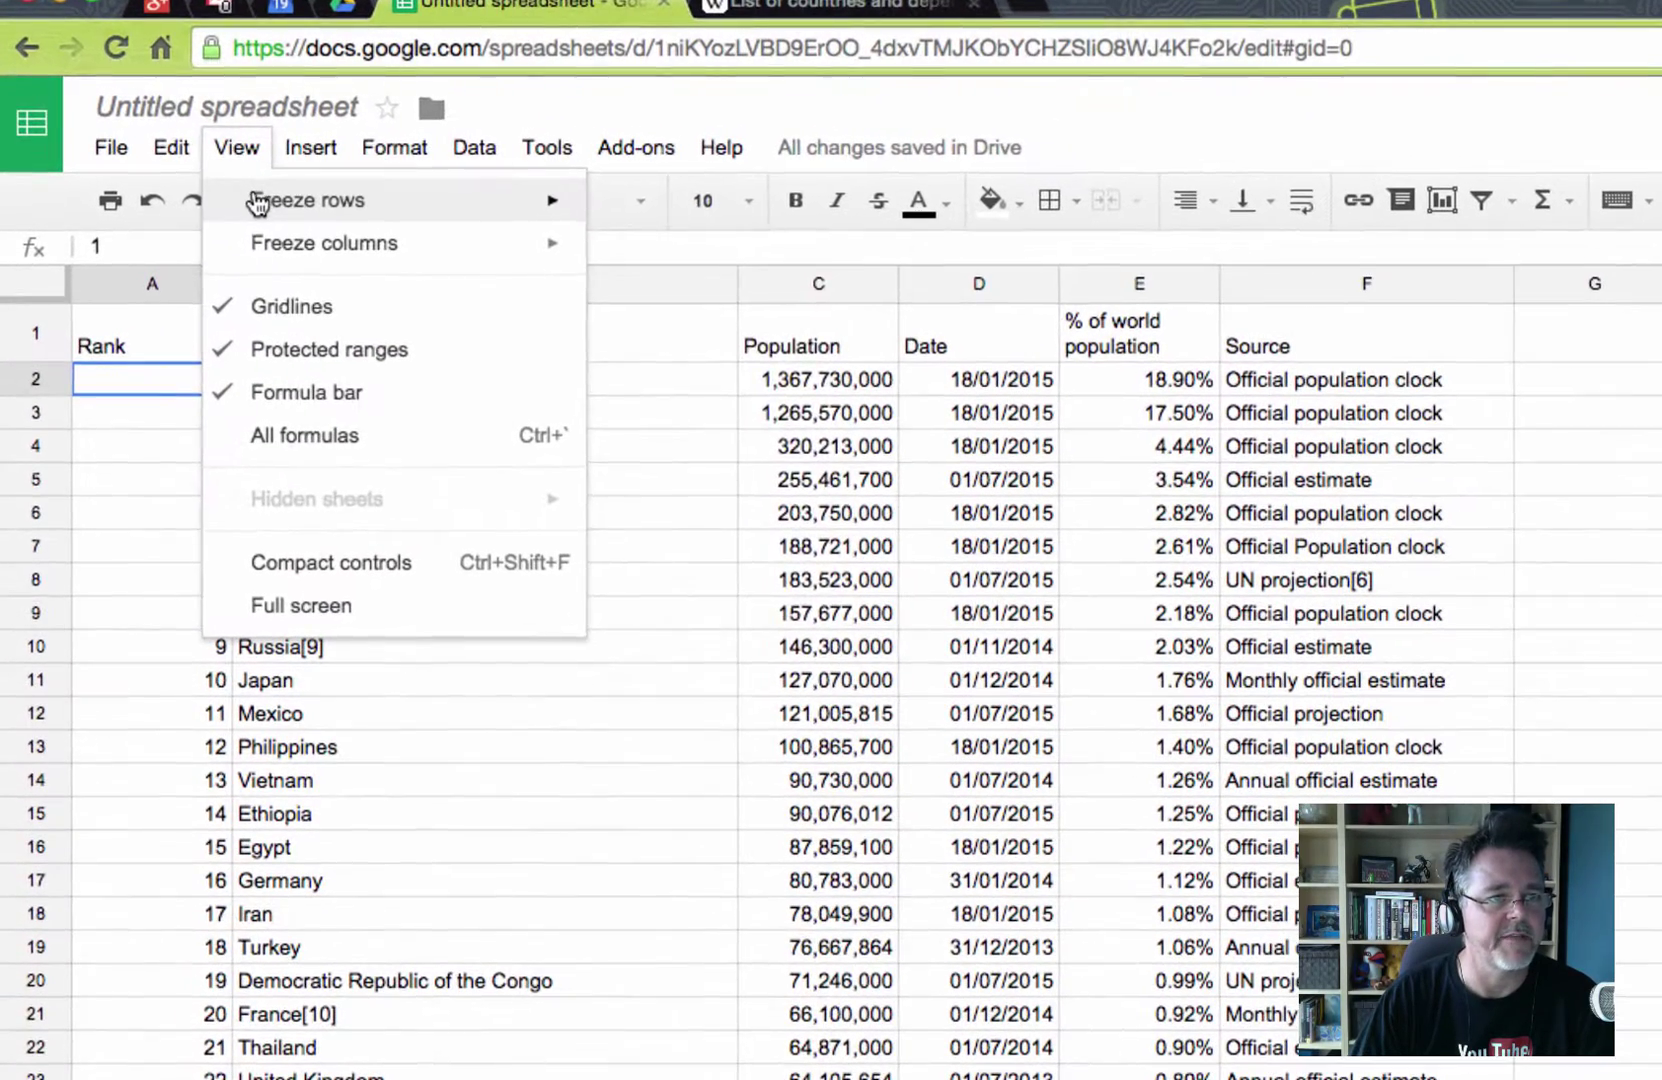
mouse_move(288, 190)
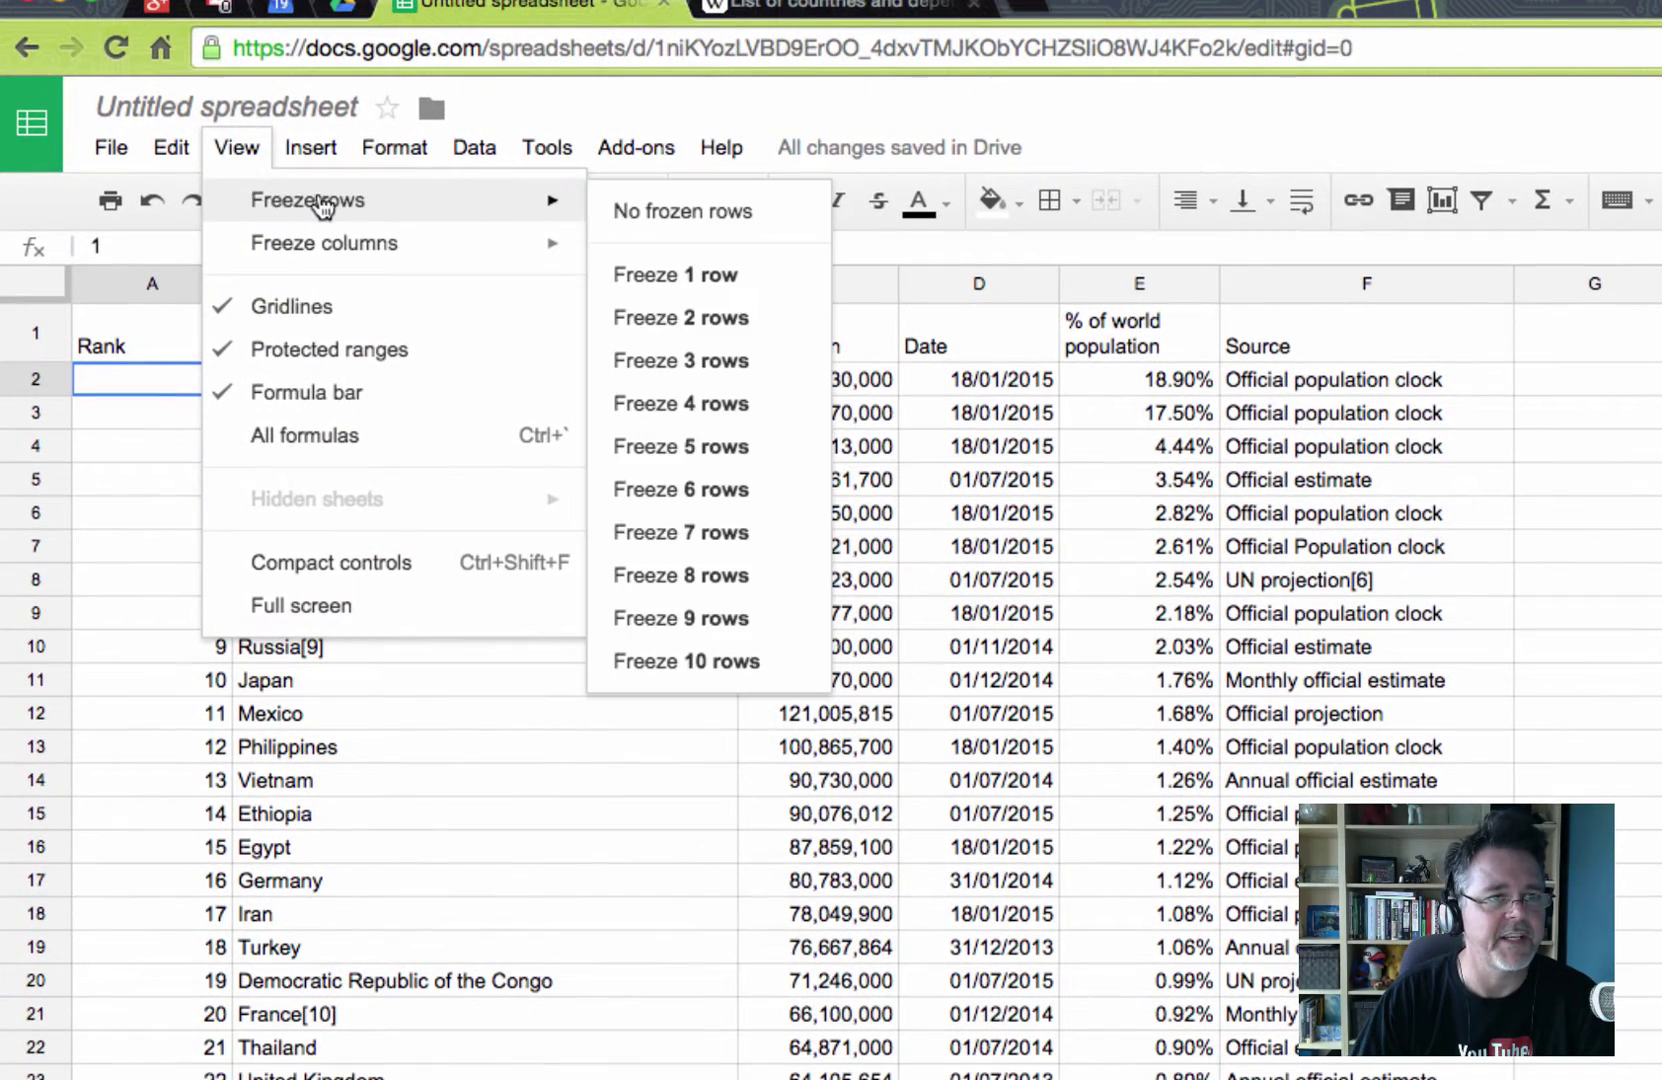
click(695, 290)
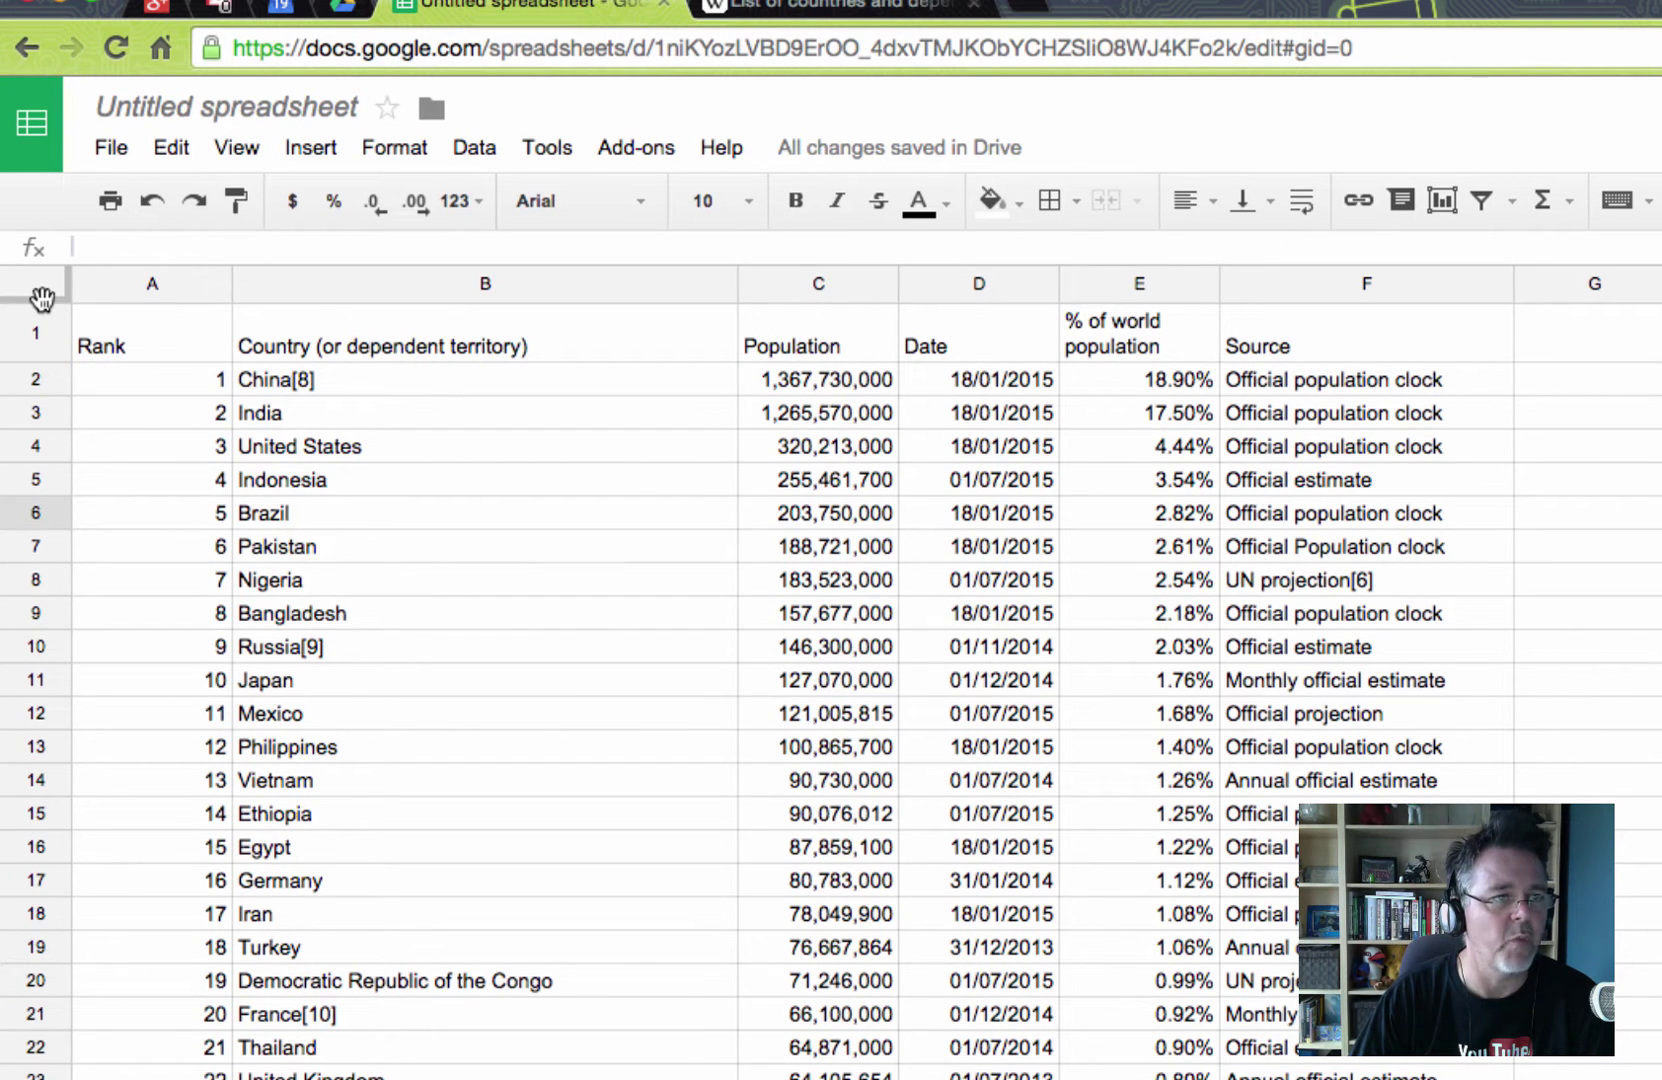
drag(42, 298, 42, 365)
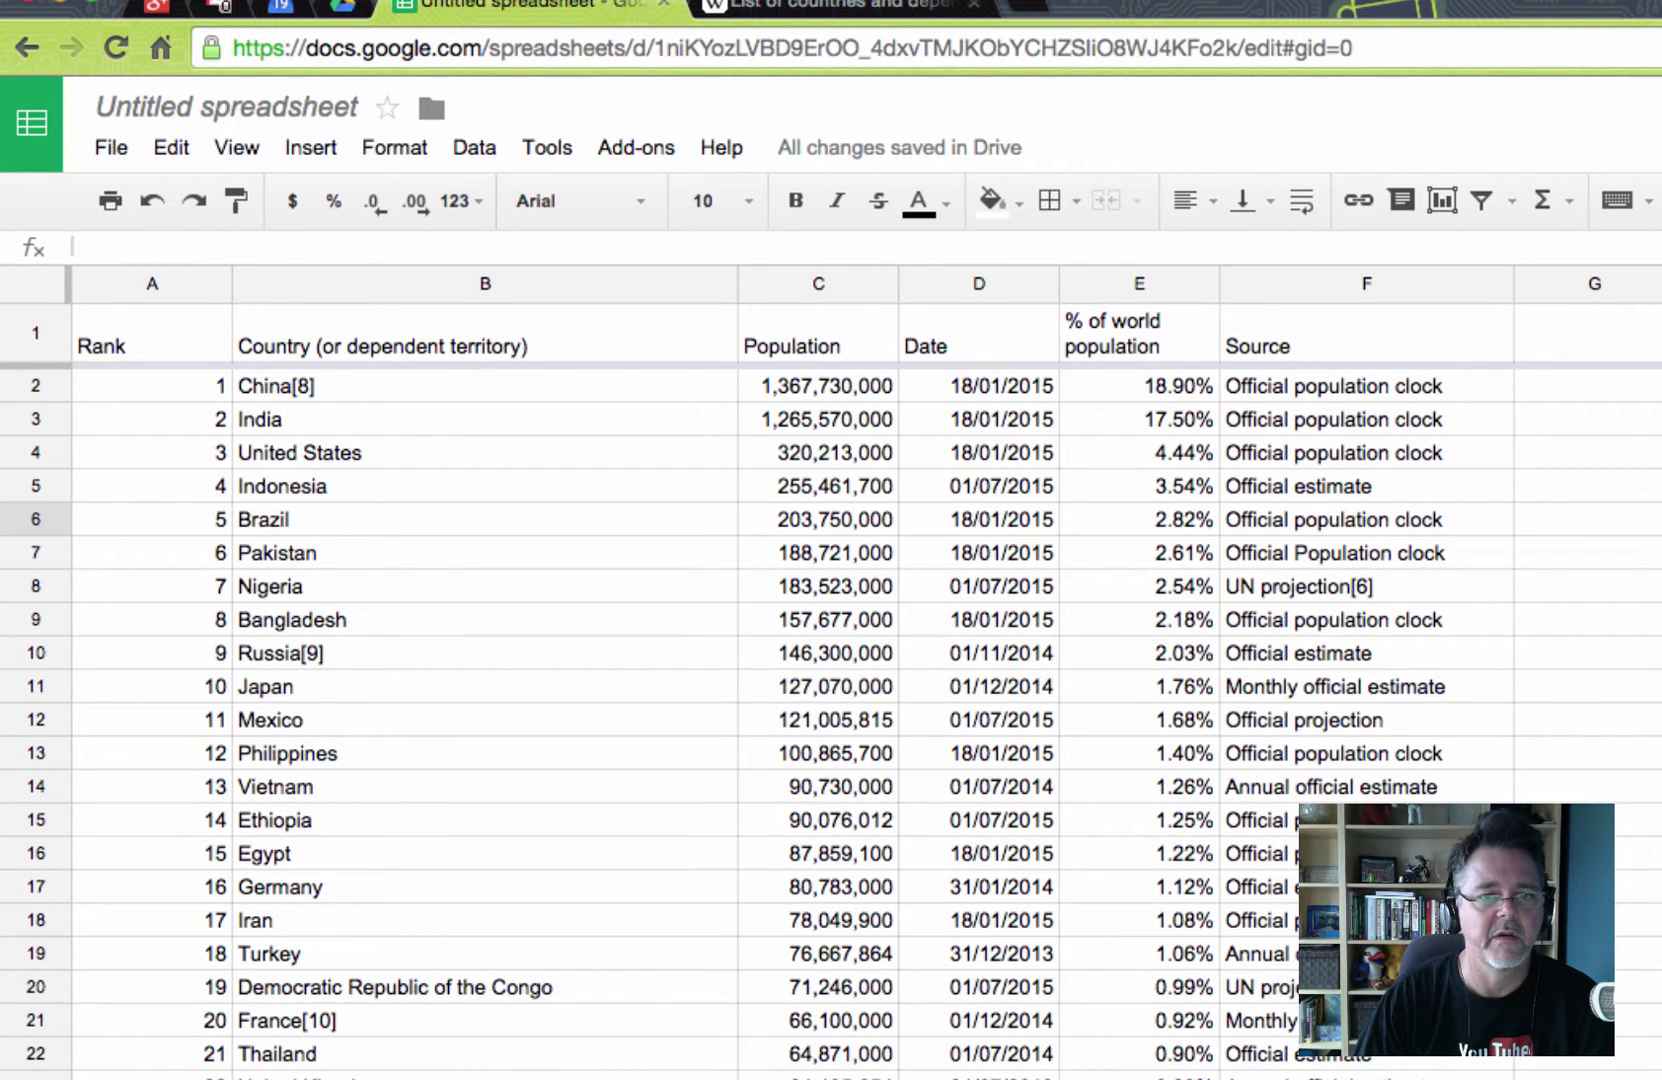
scroll(1587, 656, down, 20)
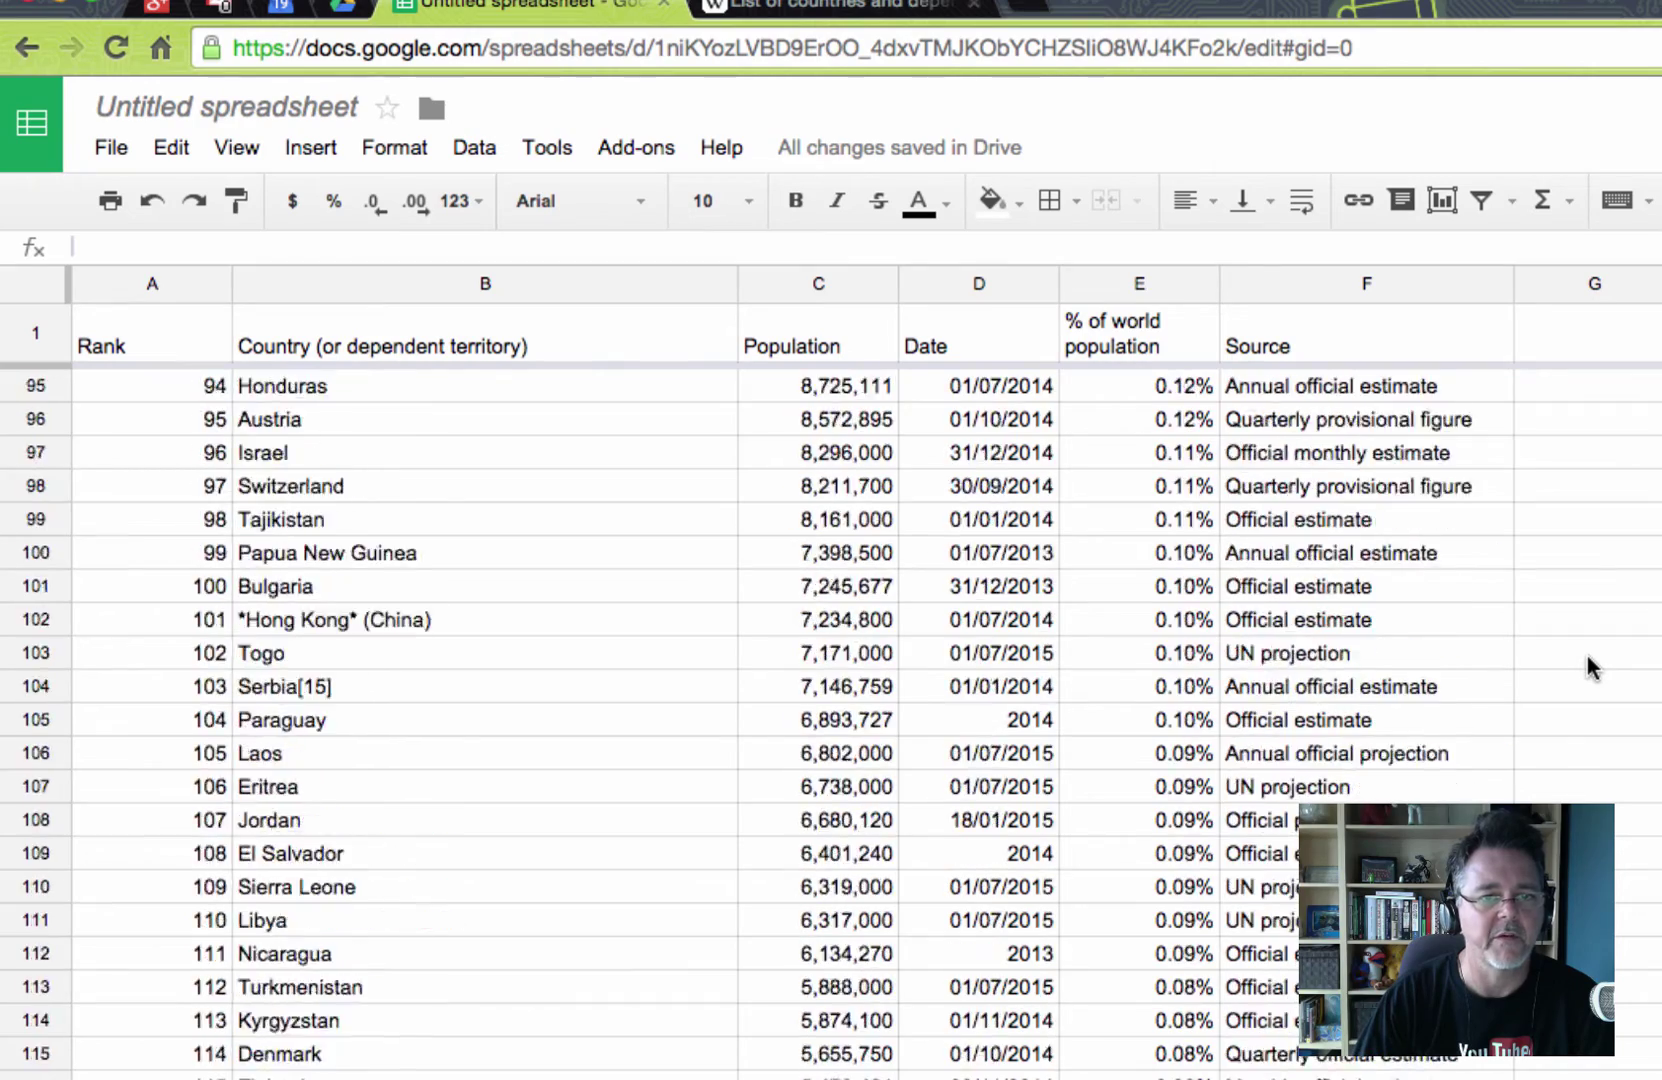
scroll(1587, 656, up, 20)
scroll(1587, 656, down, 18)
scroll(1587, 656, up, 20)
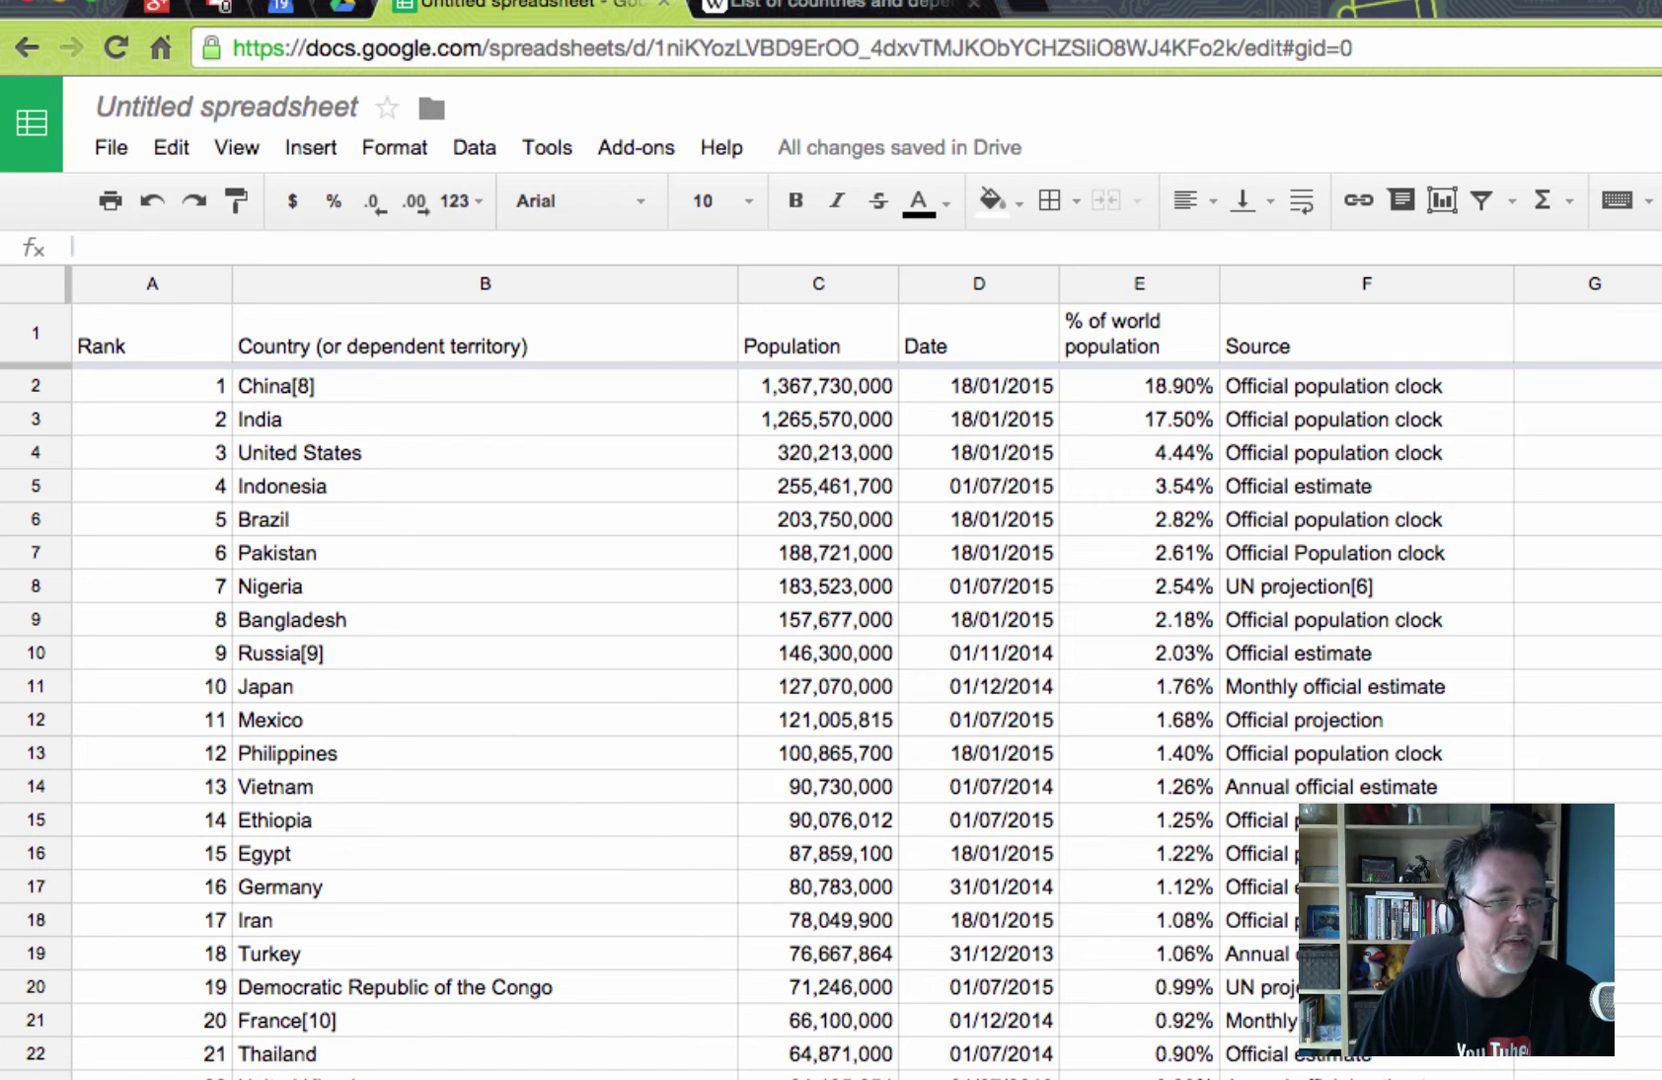
Select B1:C21, the names and populations of the top 20 countries.
drag(306, 327, 847, 1034)
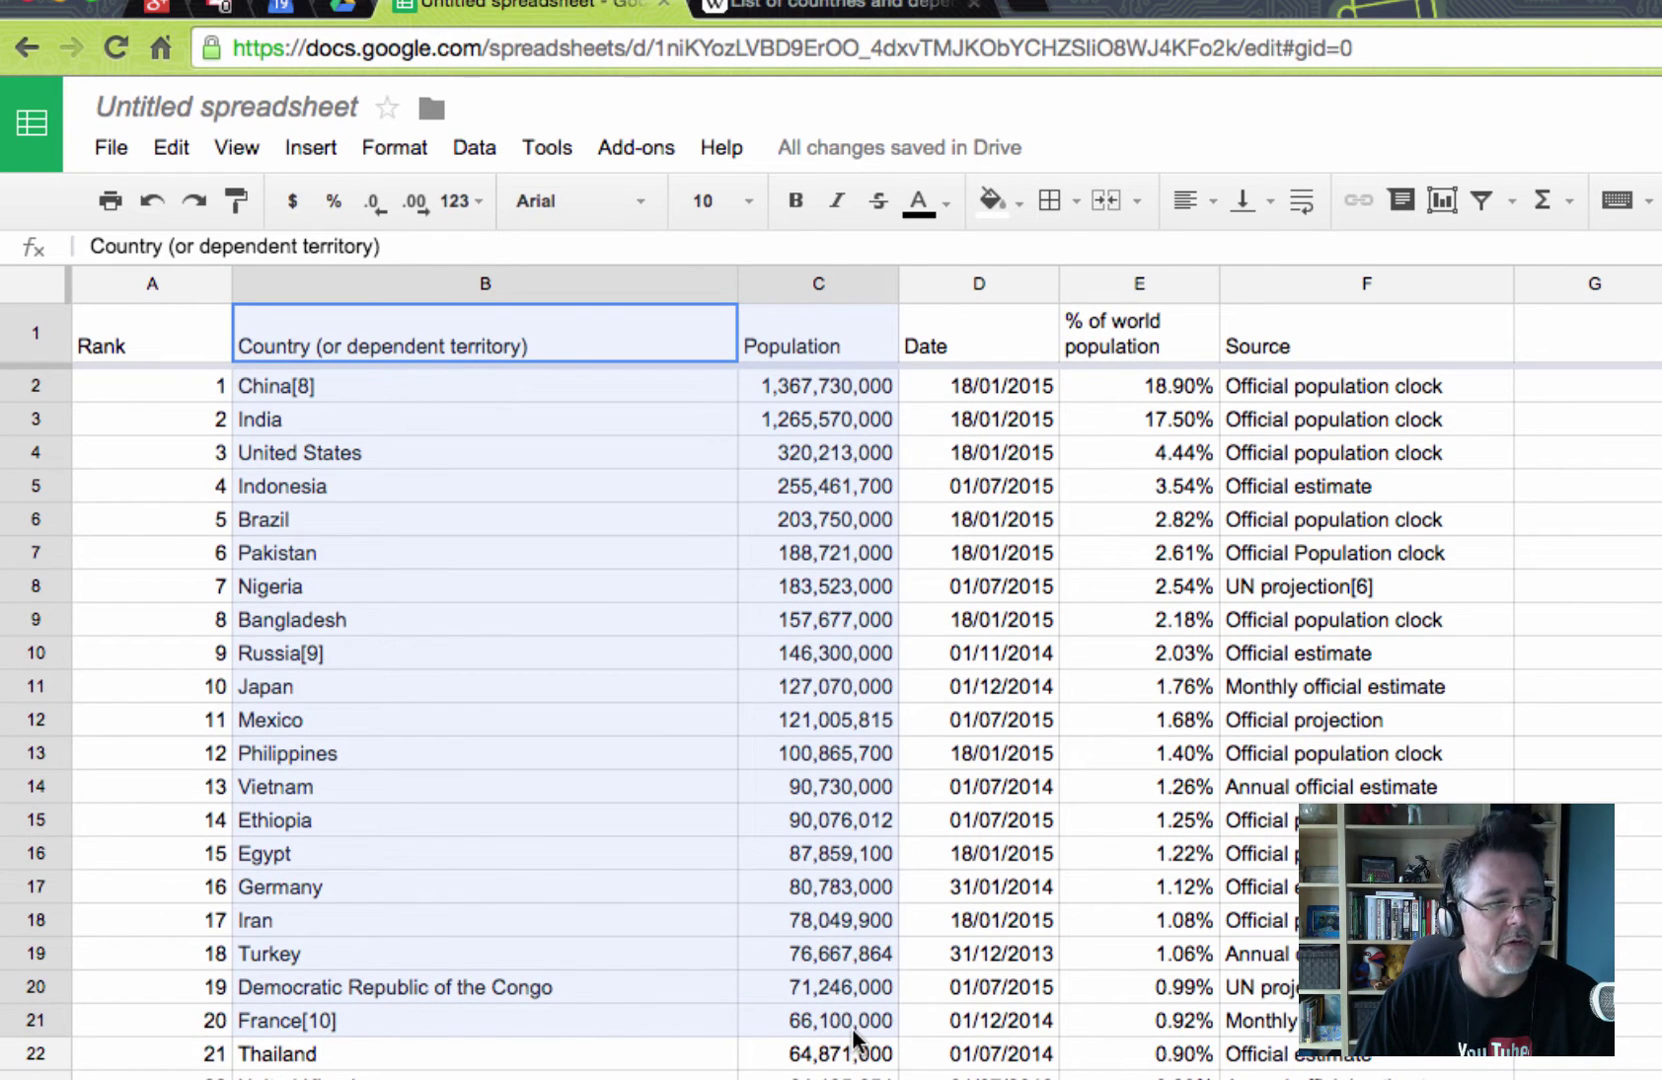
drag(852, 1027, 852, 1027)
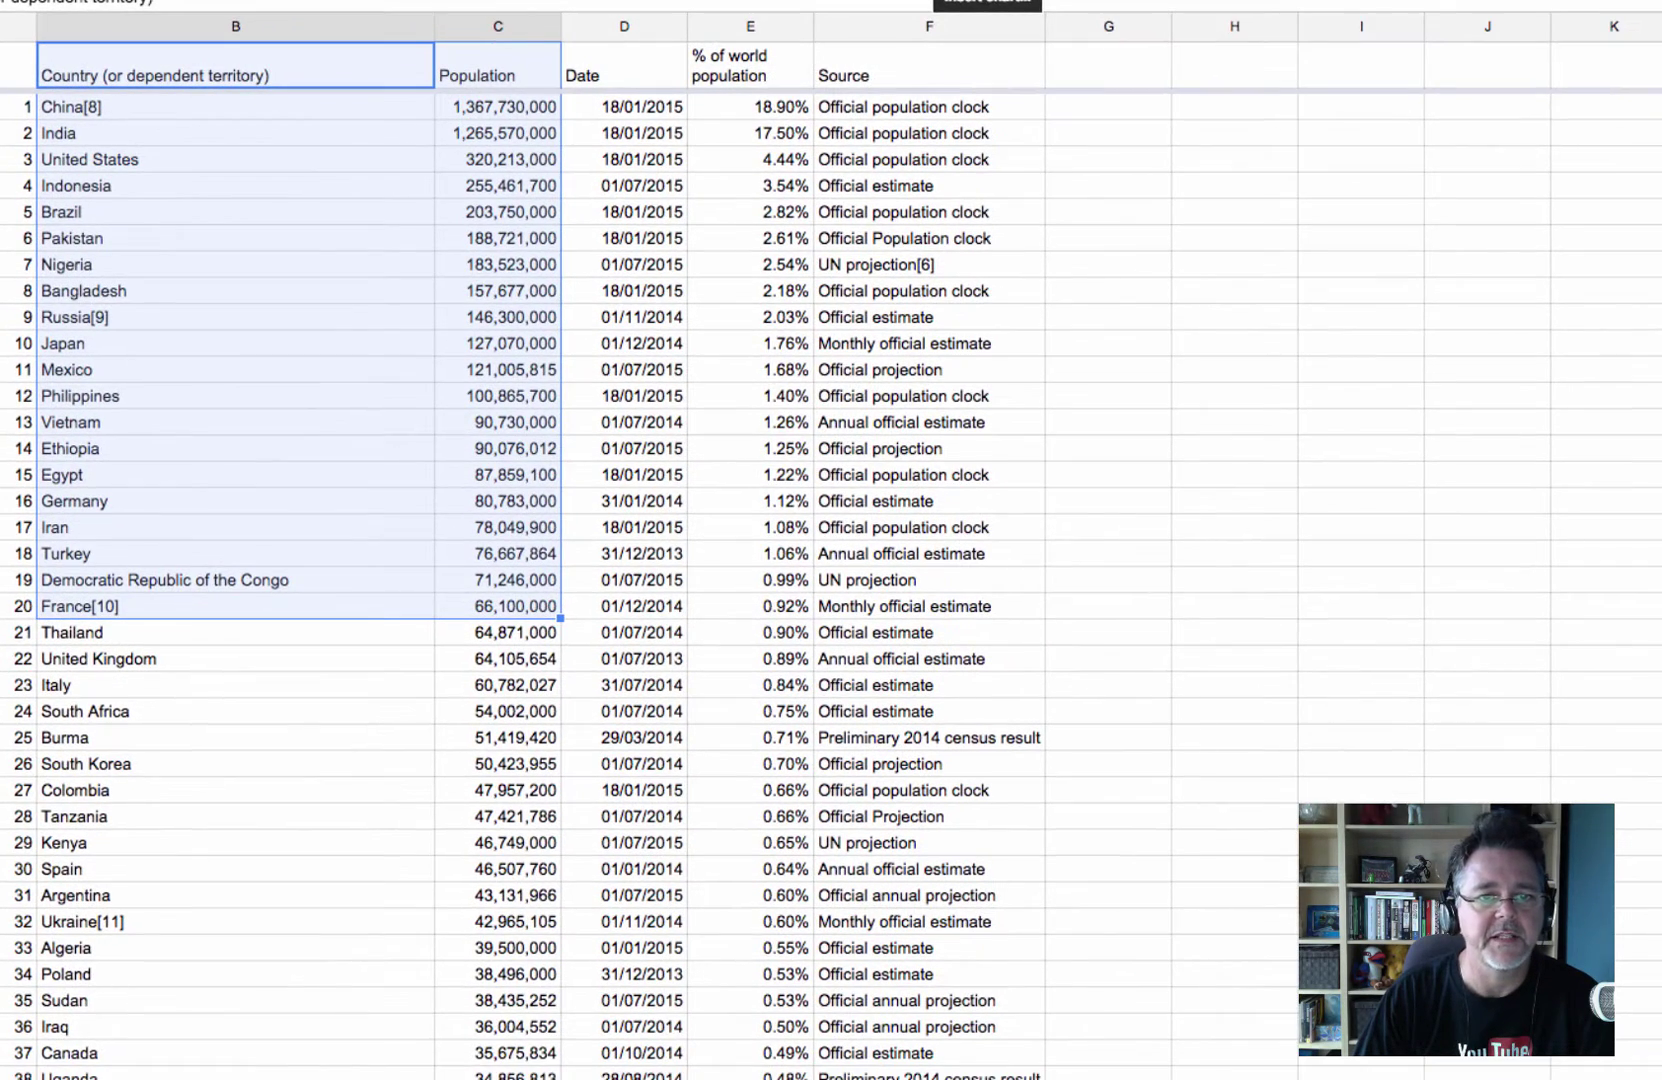
Insert a chart from B1:C21, make it a column chart, and move the chart editor aside.
click(988, 0)
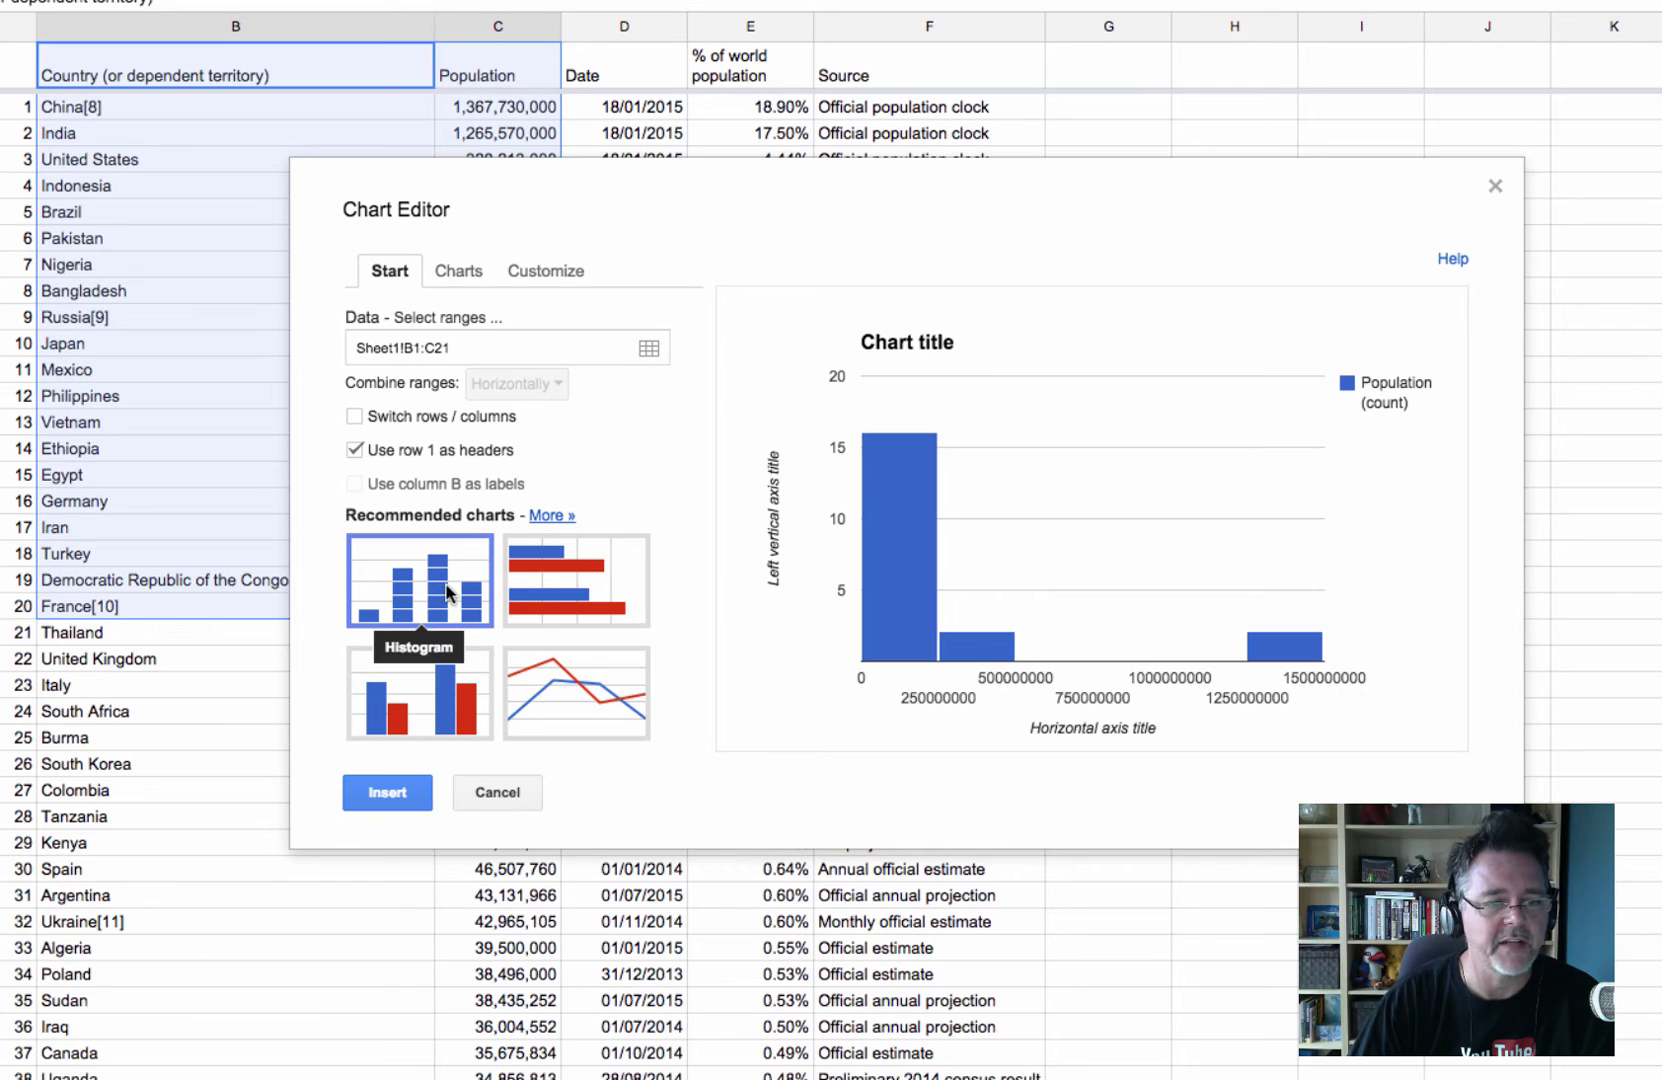
click(418, 713)
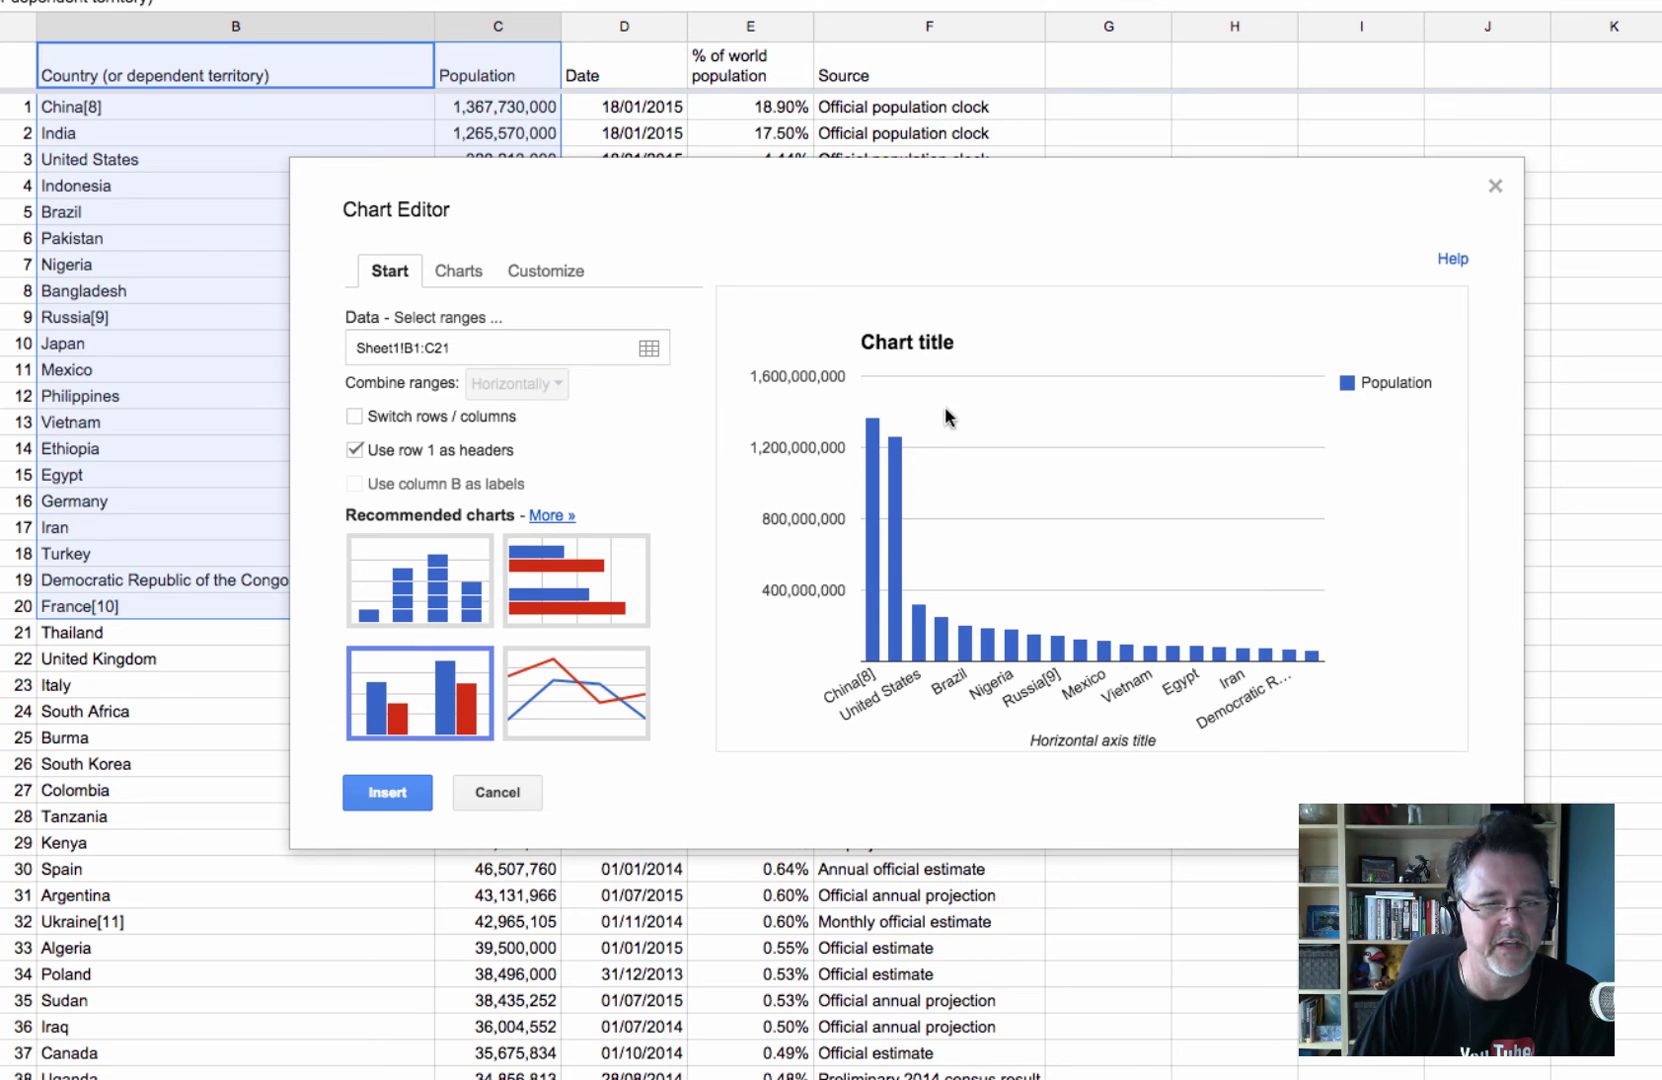
drag(904, 167, 1176, 192)
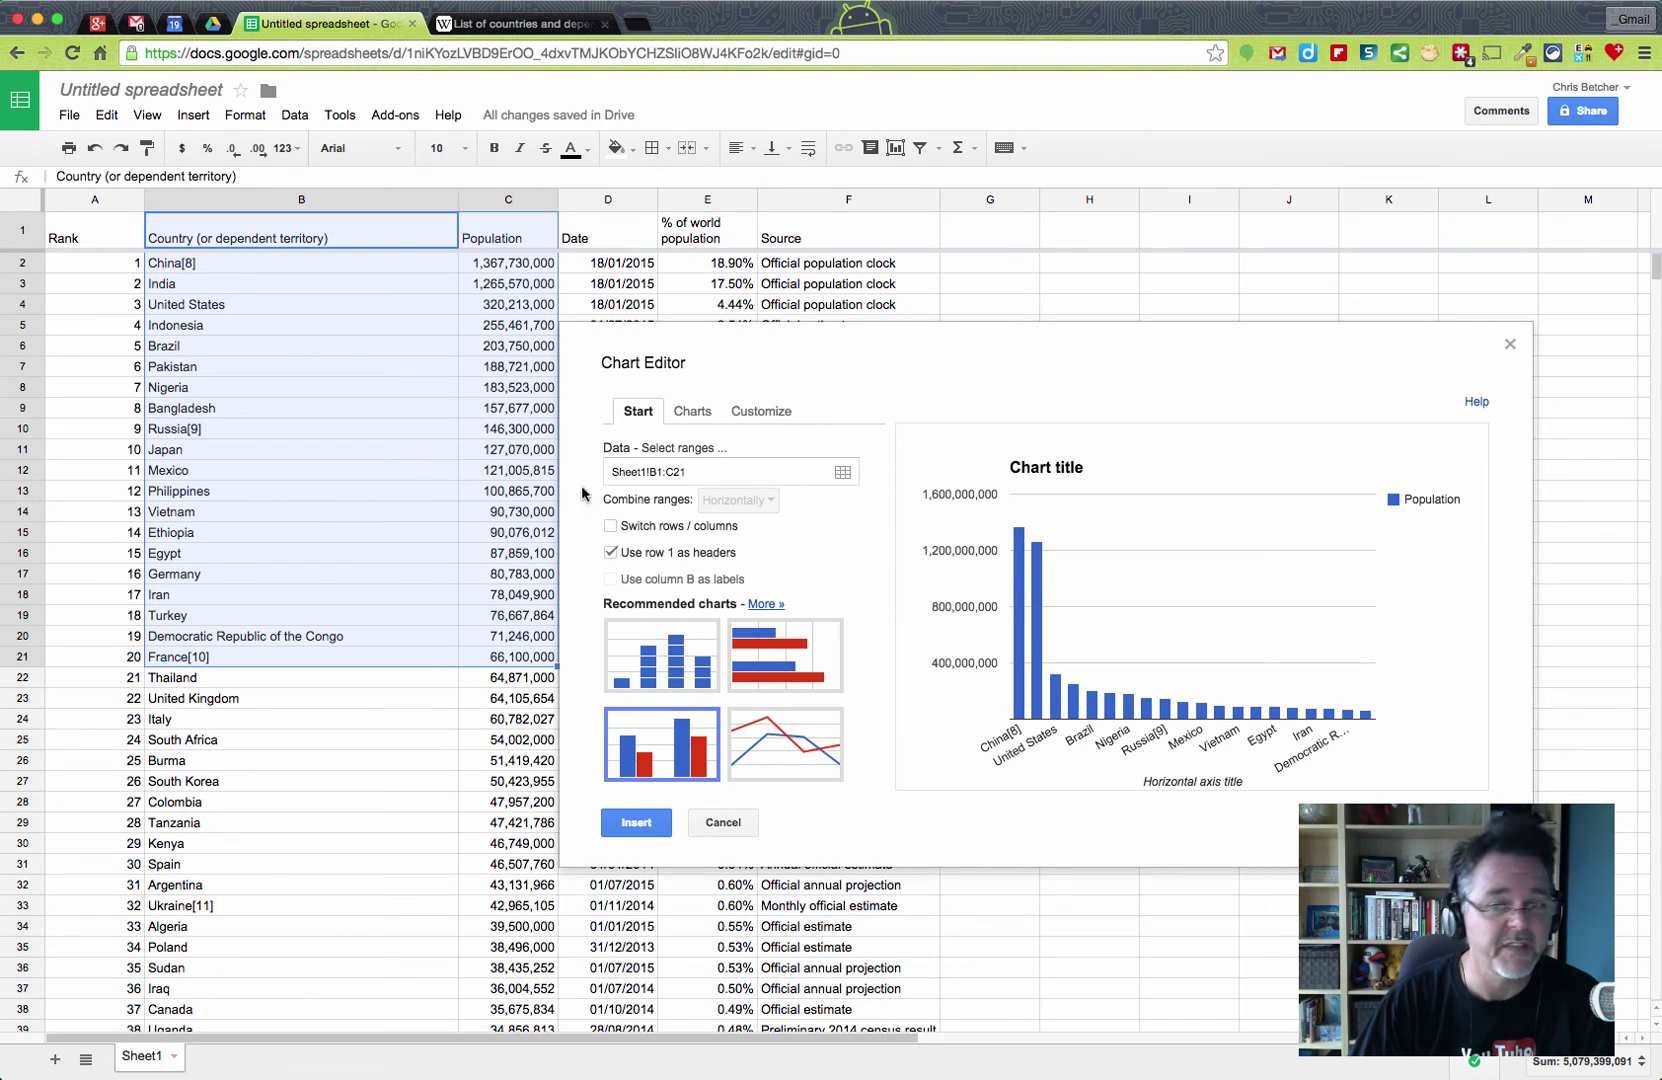
mouse_move(1250, 719)
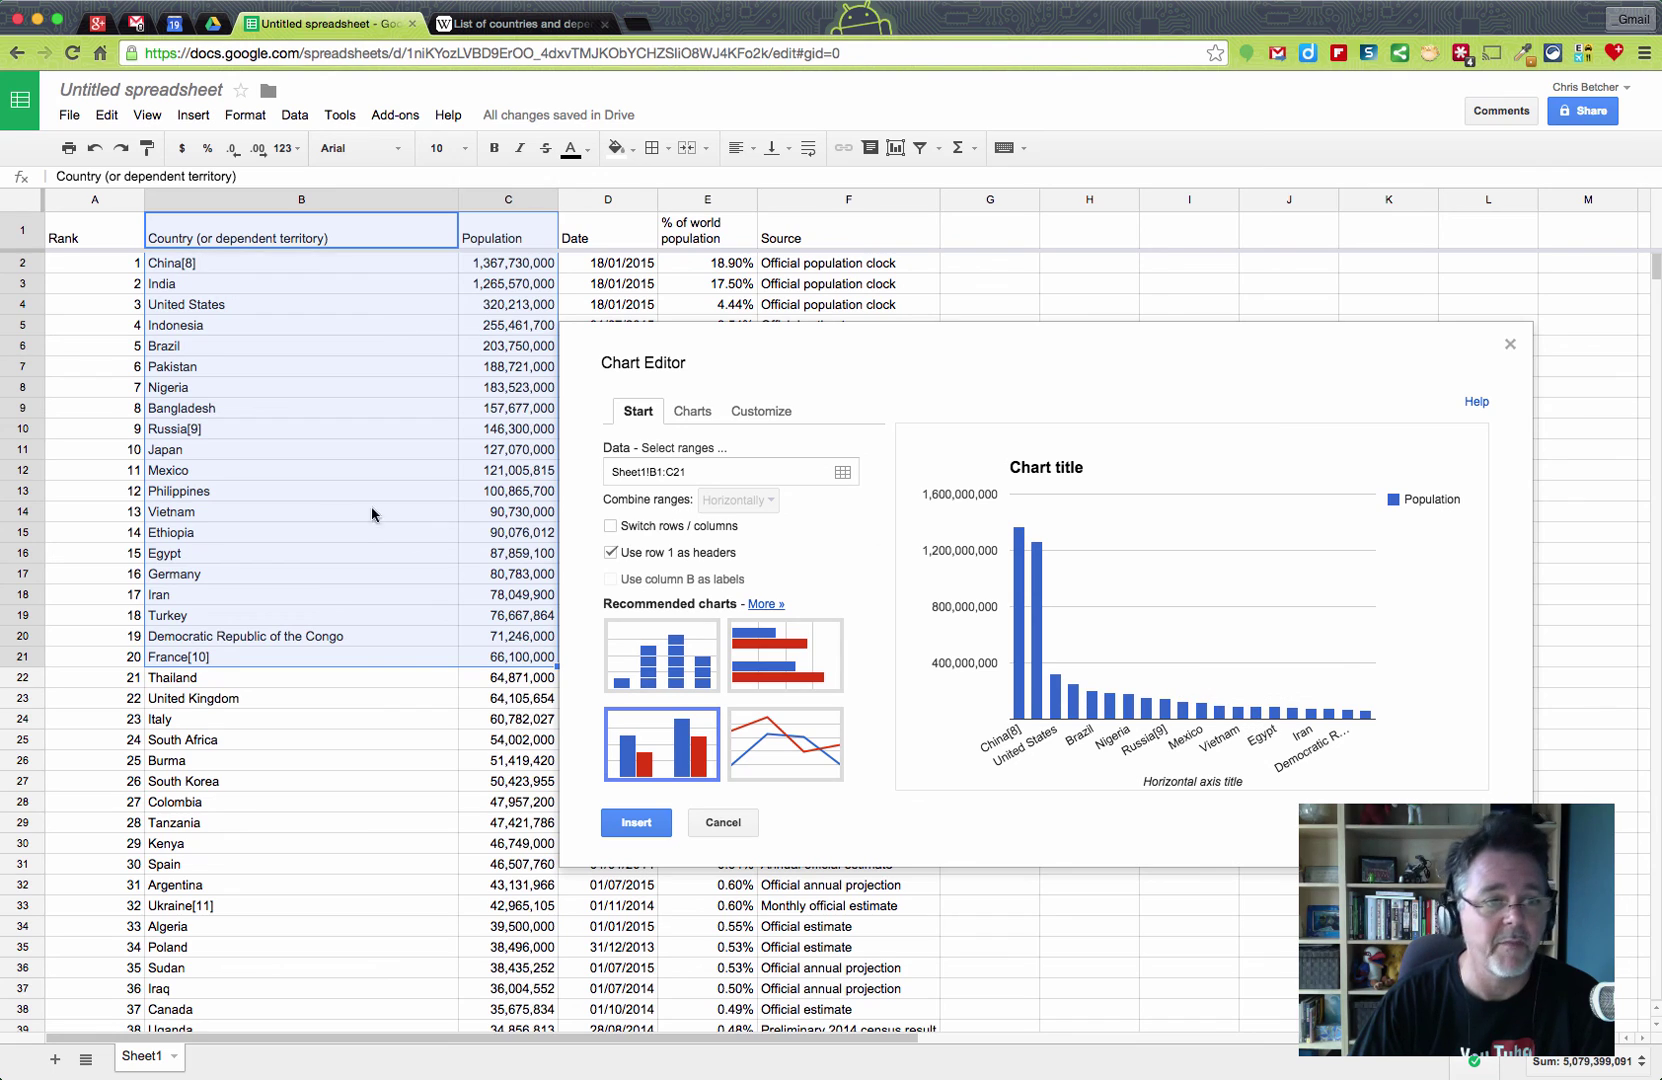